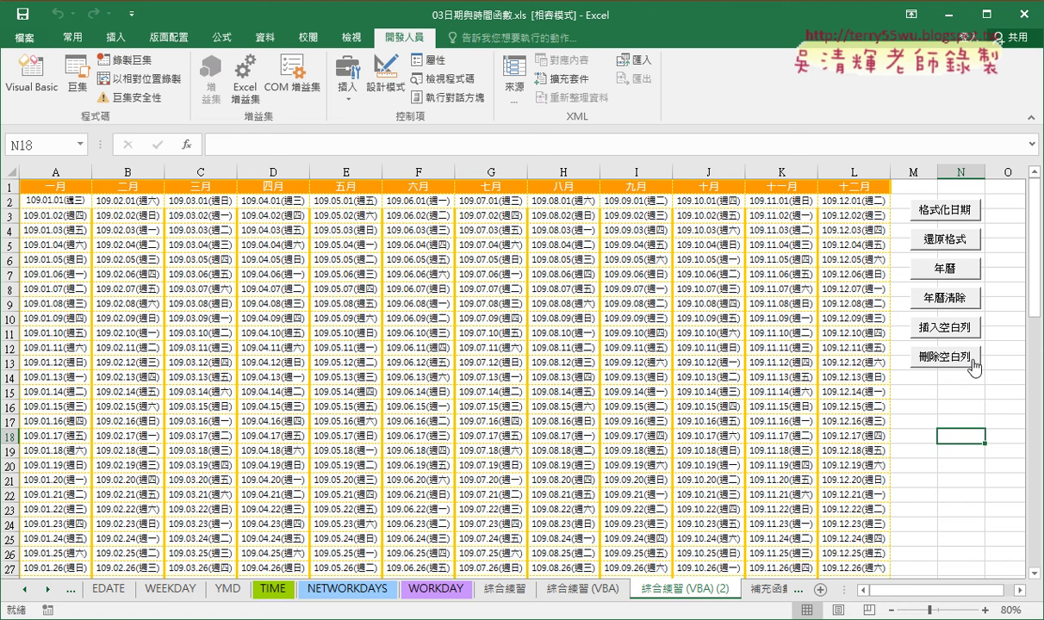
Run the 年曆清除 macro to wipe the calendar, leaving only 109.01.01(週三) in A2.
{"action": "left_click", "coordinate": [950, 409]}
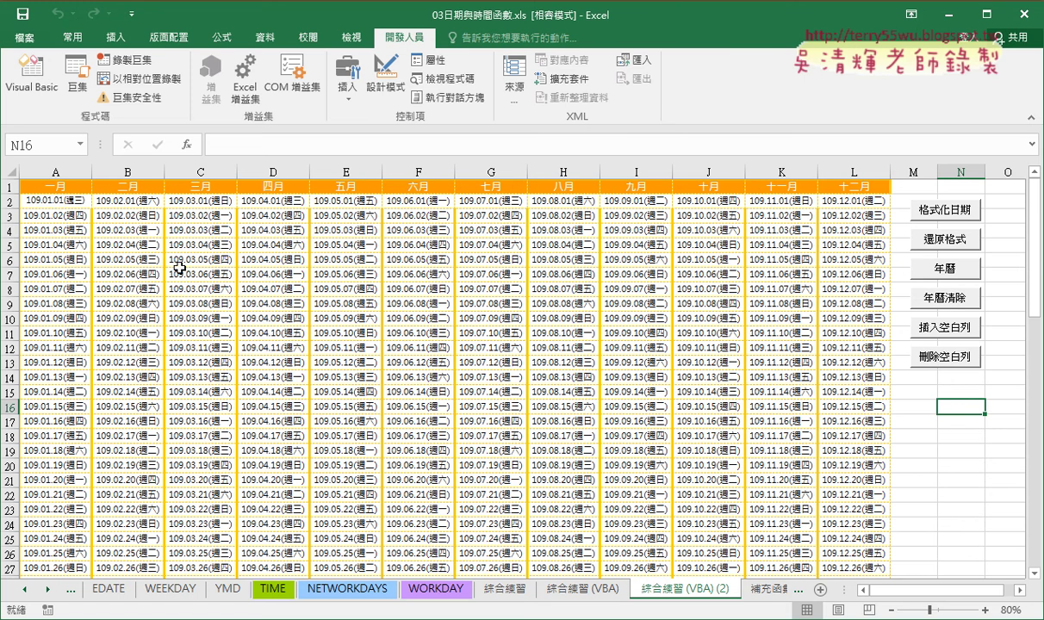
{"action": "left_click", "coordinate": [935, 300]}
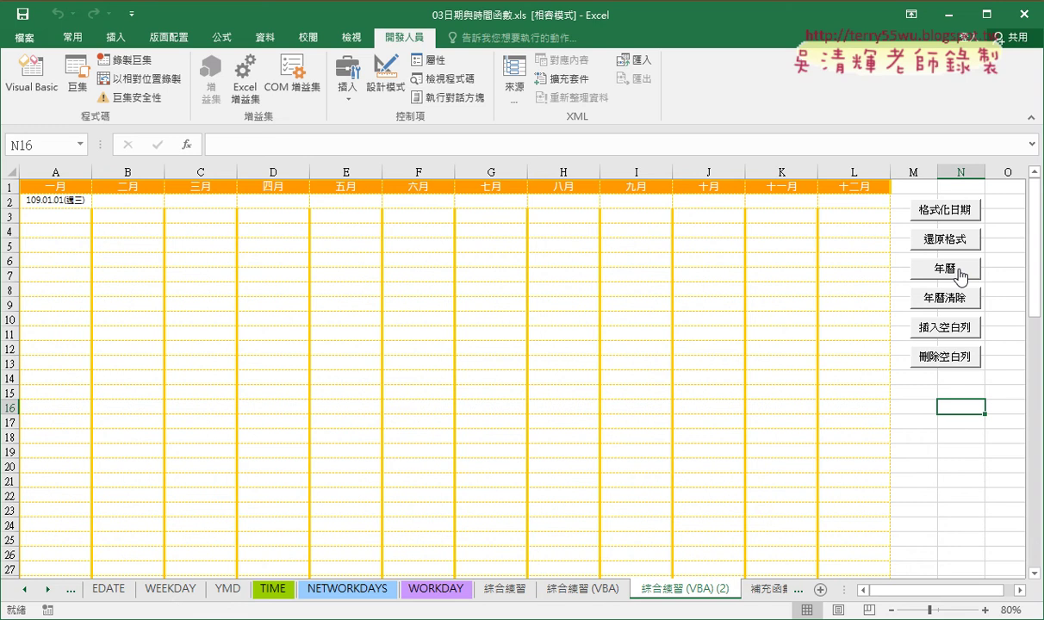
Run the 年曆 macro with year 2021 to rebuild the calendar from 110.01.01.
{"action": "left_click", "coordinate": [958, 274]}
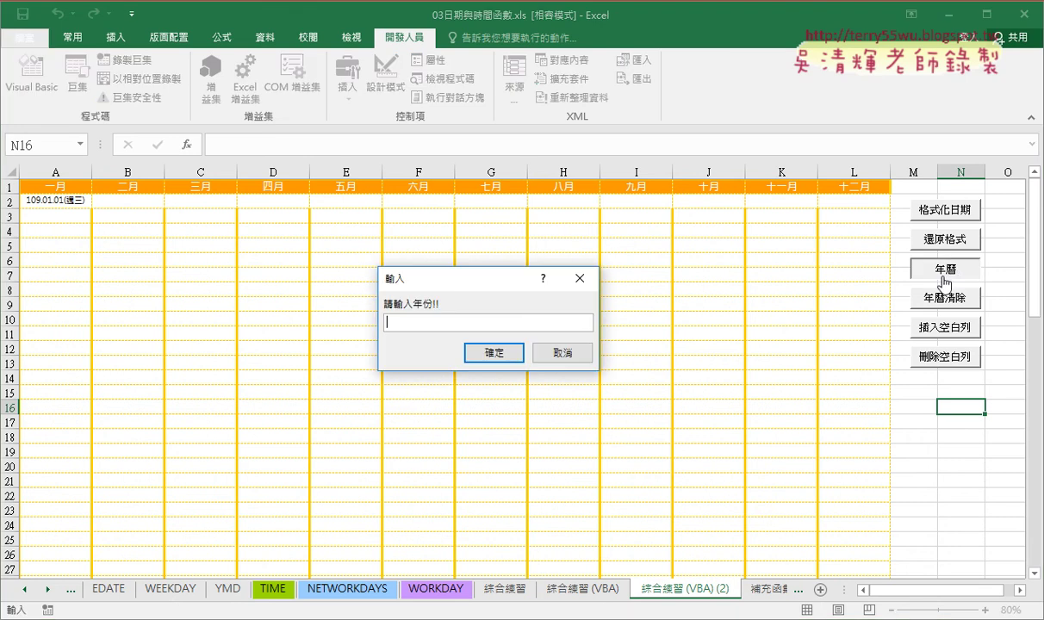
{"action": "type", "text": "2"}
{"action": "type", "text": "0"}
{"action": "type", "text": "21"}
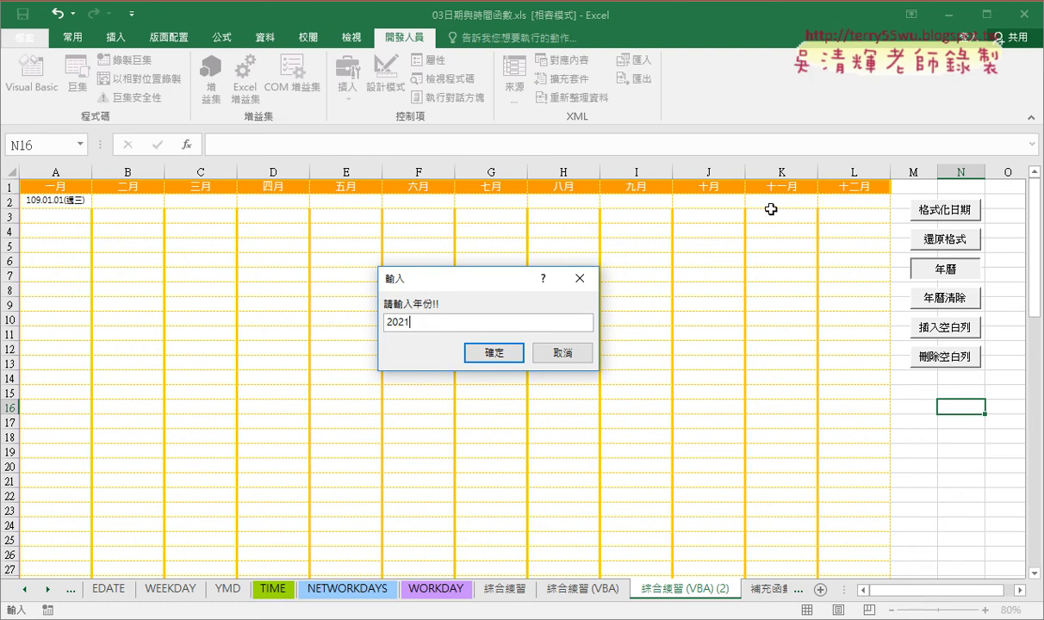
{"action": "left_click", "coordinate": [494, 353]}
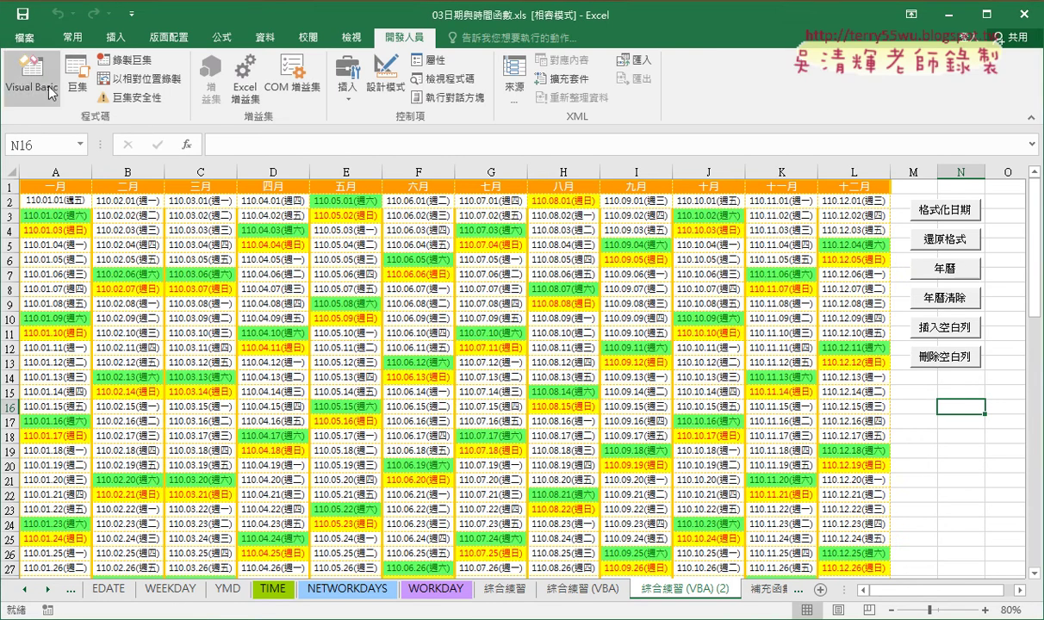
Open the 年曆 button's macro code in the VBA editor via 指定巨集 and 編輯.
{"action": "right_click", "coordinate": [920, 269]}
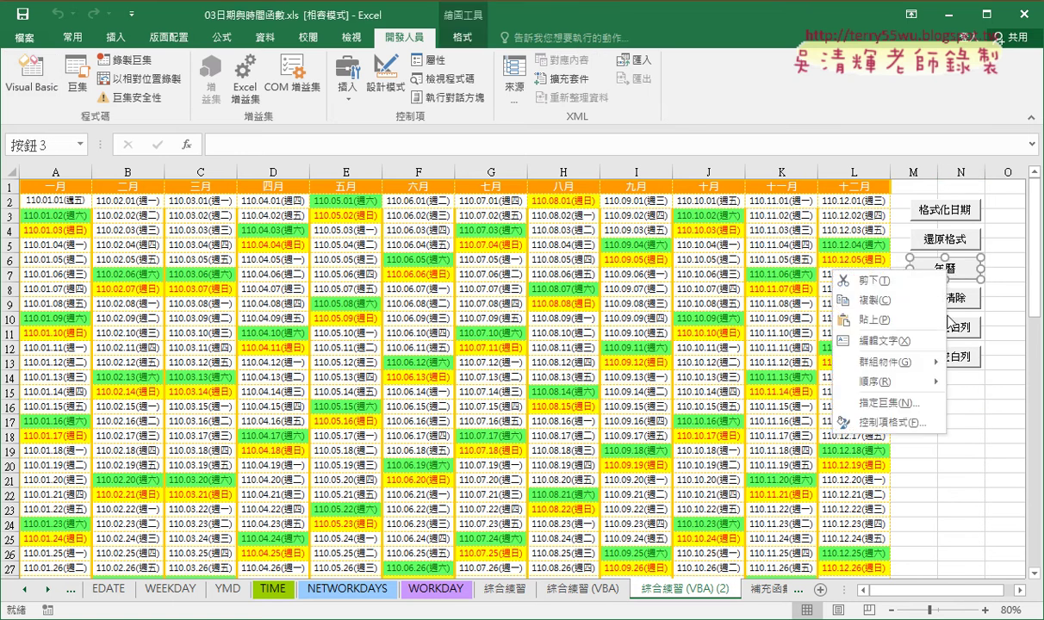
{"action": "left_click", "coordinate": [852, 386]}
{"action": "left_click", "coordinate": [994, 276]}
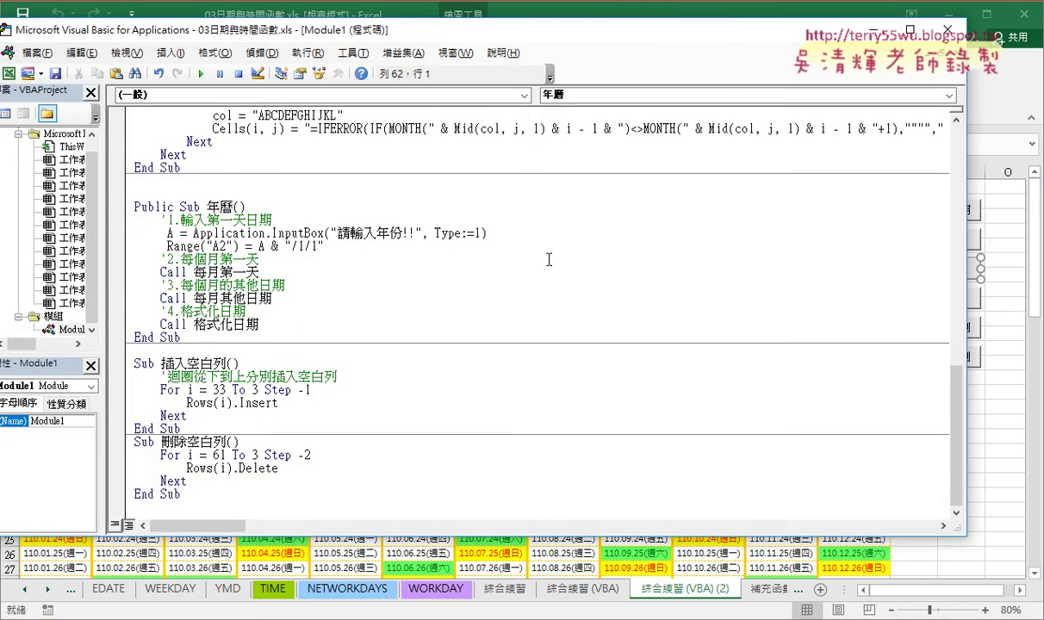
Highlight the InputBox year prompt with Type:=1 and the lines setting the /1/1 first date.
{"action": "mouse_move", "coordinate": [258, 324]}
{"action": "left_mouse_down"}
{"action": "mouse_move", "coordinate": [220, 323]}
{"action": "mouse_move", "coordinate": [136, 219]}
{"action": "left_mouse_up"}
{"action": "left_click", "coordinate": [215, 245]}
{"action": "left_click_drag", "start_coordinate": [272, 233], "coordinate": [324, 233]}
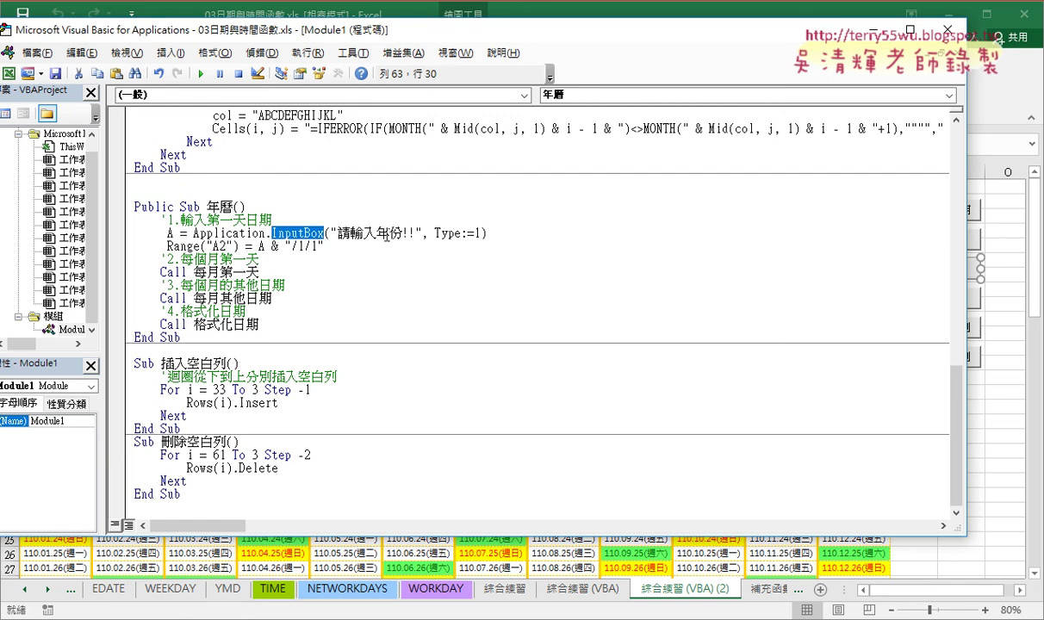
{"action": "left_click_drag", "start_coordinate": [434, 232], "coordinate": [483, 233]}
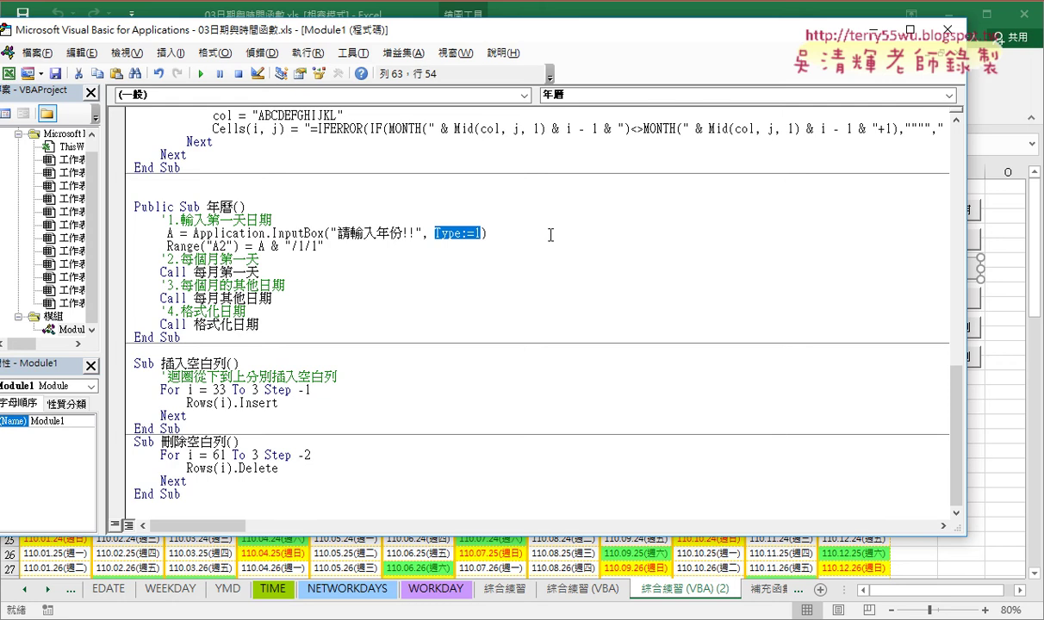
{"action": "left_click_drag", "start_coordinate": [324, 247], "coordinate": [285, 247]}
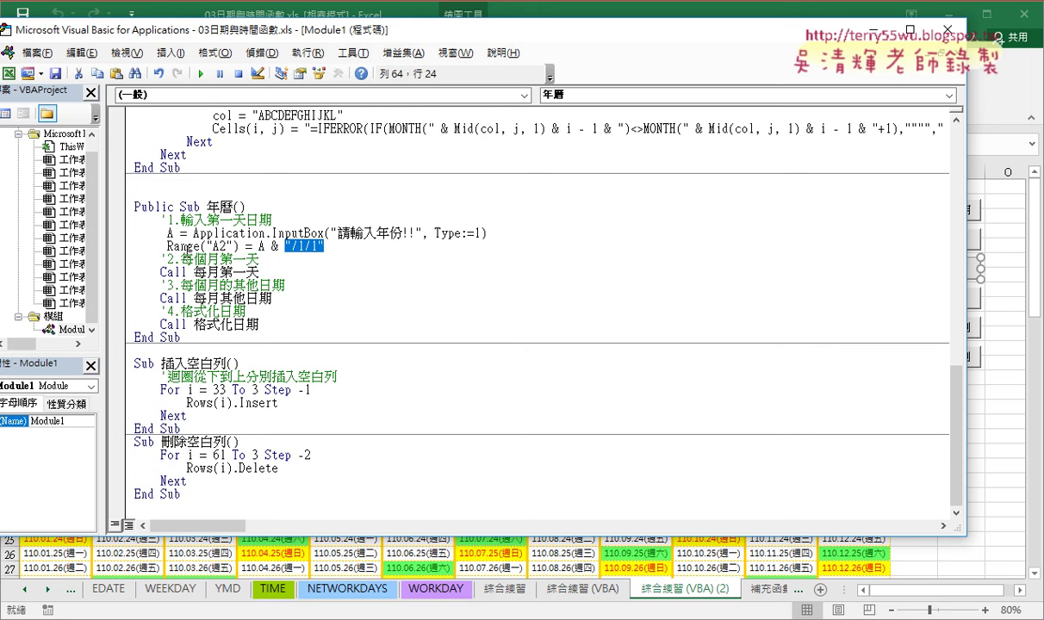
{"action": "left_click", "coordinate": [183, 243]}
{"action": "left_click_drag", "start_coordinate": [342, 244], "coordinate": [113, 233]}
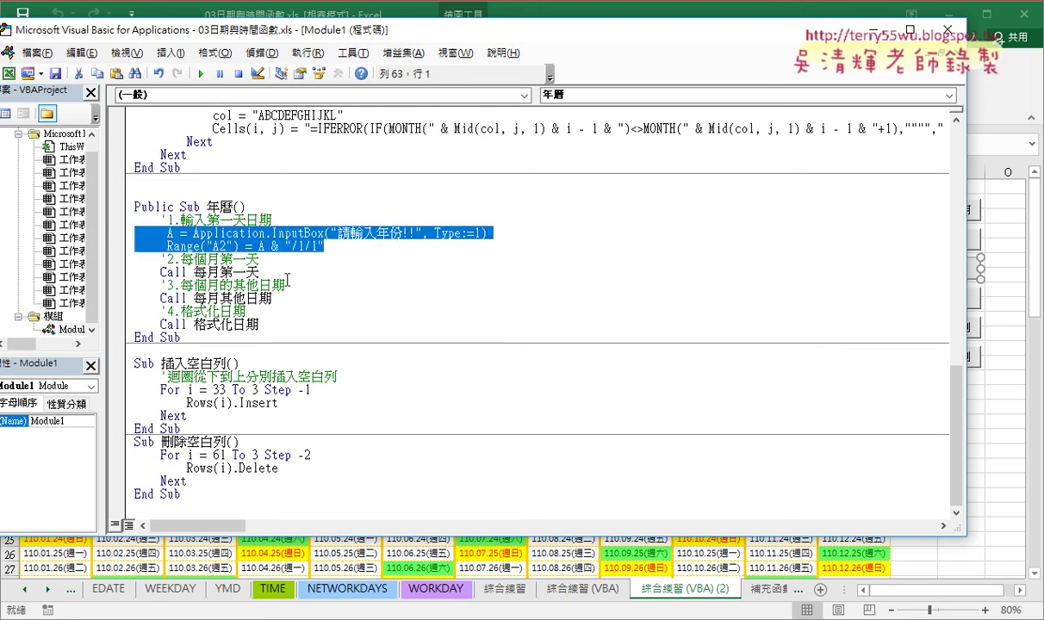
{"action": "left_click", "coordinate": [166, 274]}
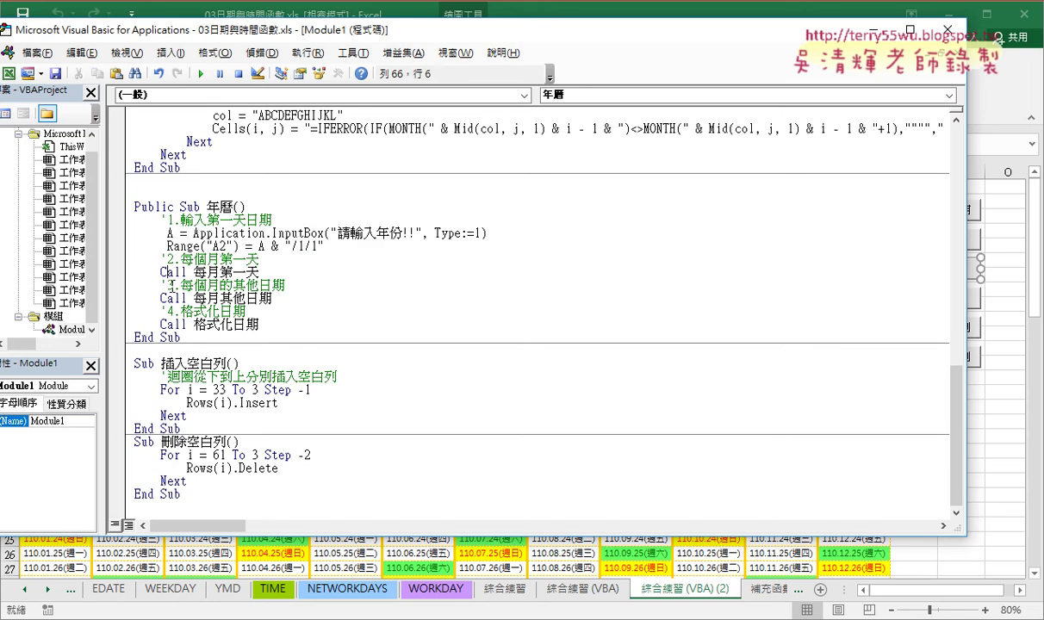
Highlight the 年曆 sub's calls to 每月第一天, 每月其他日期 and 格式化日期.
{"action": "left_click", "coordinate": [175, 325]}
{"action": "mouse_move", "coordinate": [221, 272]}
{"action": "left_mouse_down"}
{"action": "mouse_move", "coordinate": [193, 272]}
{"action": "mouse_move", "coordinate": [329, 282]}
{"action": "left_mouse_up"}
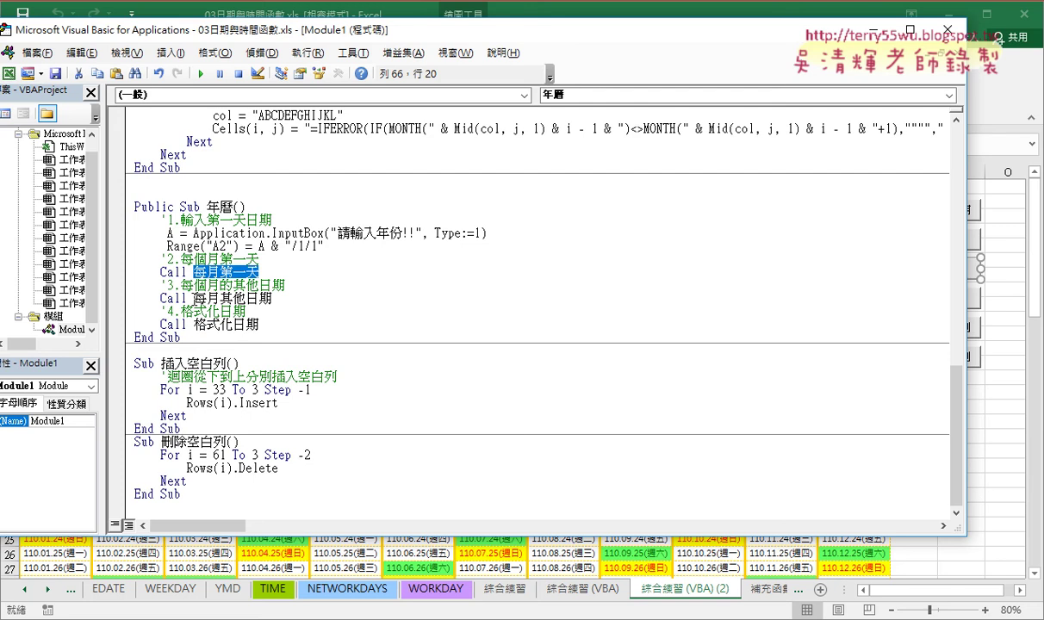
{"action": "left_click_drag", "start_coordinate": [193, 298], "coordinate": [280, 304]}
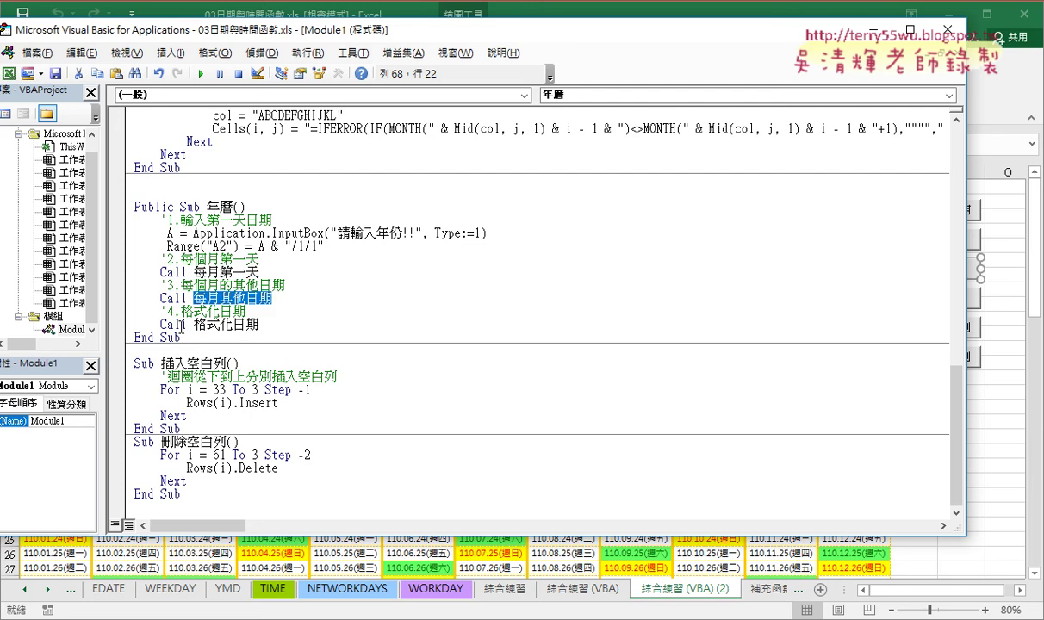
{"action": "left_click_drag", "start_coordinate": [194, 323], "coordinate": [275, 328]}
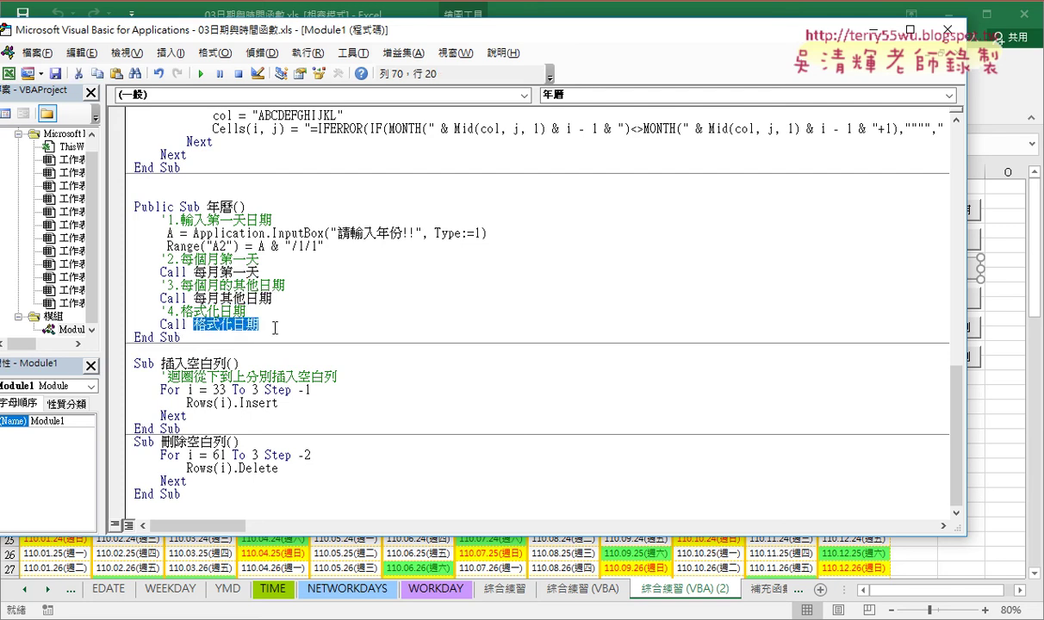
{"action": "left_click", "coordinate": [221, 271]}
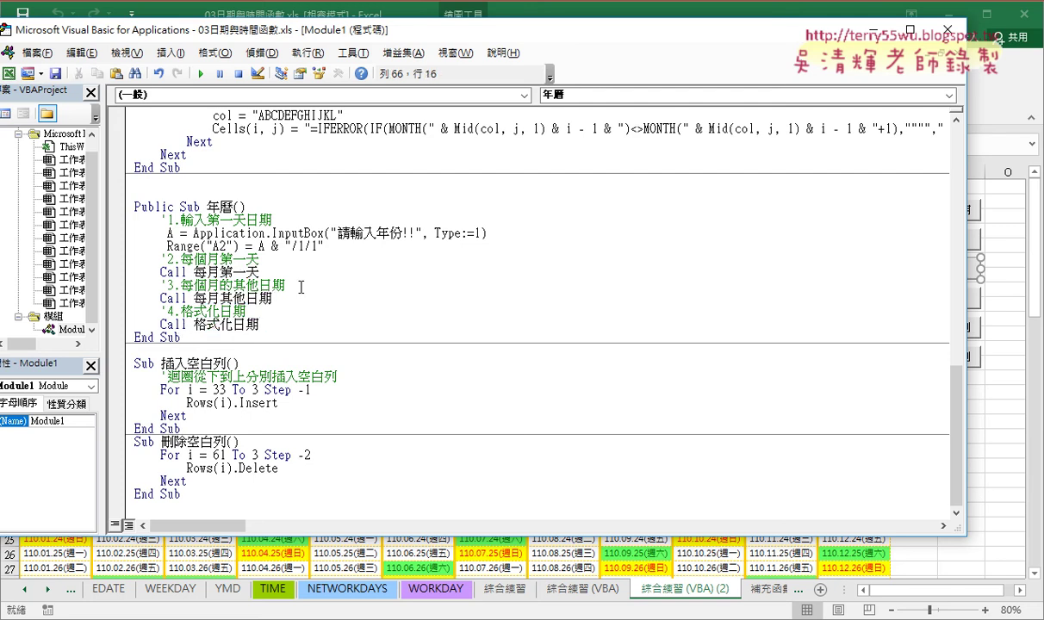
{"action": "scroll", "coordinate": [337, 295], "scroll_direction": "up", "scroll_amount": 3}
Scroll up to the 每月第一天 sub, then narrow the VBA window and move it over the sheet.
{"action": "scroll", "coordinate": [323, 297], "scroll_direction": "up", "scroll_amount": 3}
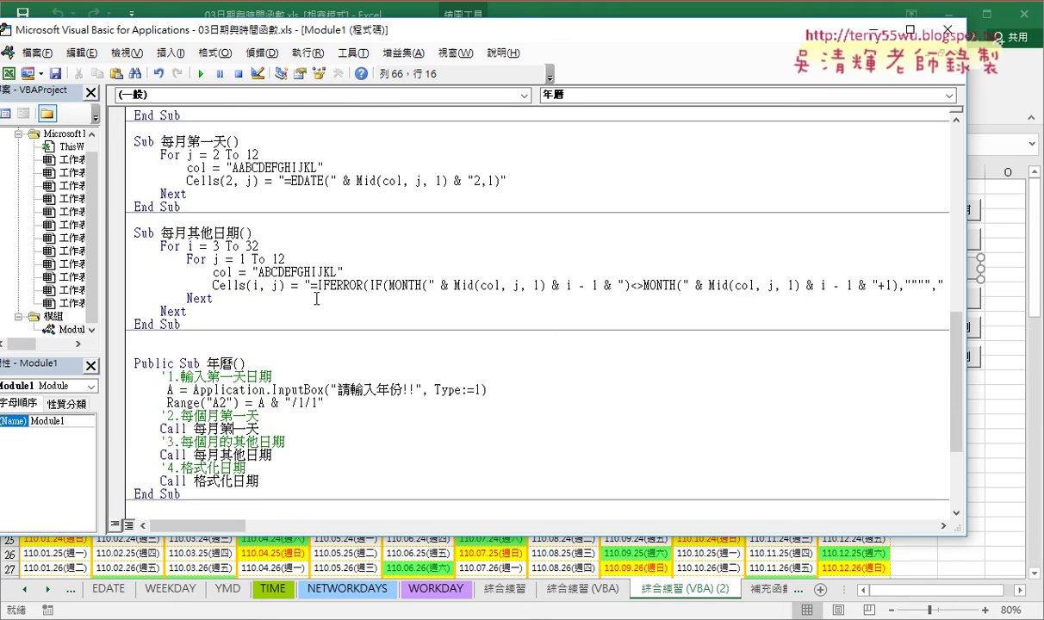
{"action": "scroll", "coordinate": [316, 298], "scroll_direction": "up", "scroll_amount": 1}
{"action": "left_click_drag", "start_coordinate": [160, 219], "coordinate": [235, 219]}
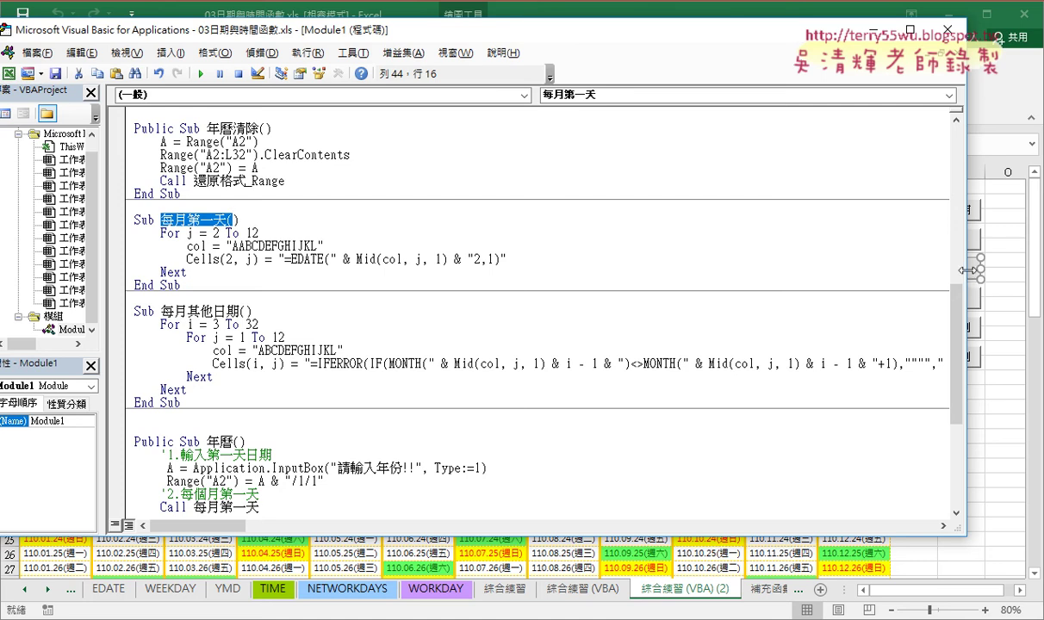
{"action": "left_click_drag", "start_coordinate": [966, 270], "coordinate": [735, 274]}
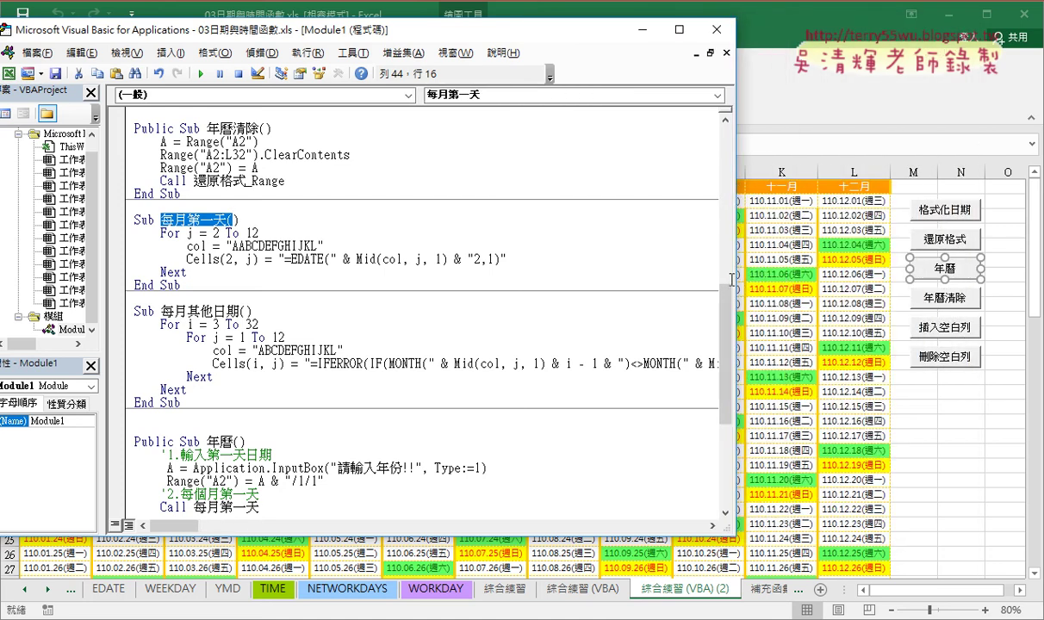
{"action": "mouse_move", "coordinate": [397, 37]}
{"action": "left_mouse_down"}
{"action": "mouse_move", "coordinate": [686, 110]}
{"action": "mouse_move", "coordinate": [498, 237]}
{"action": "left_mouse_up"}
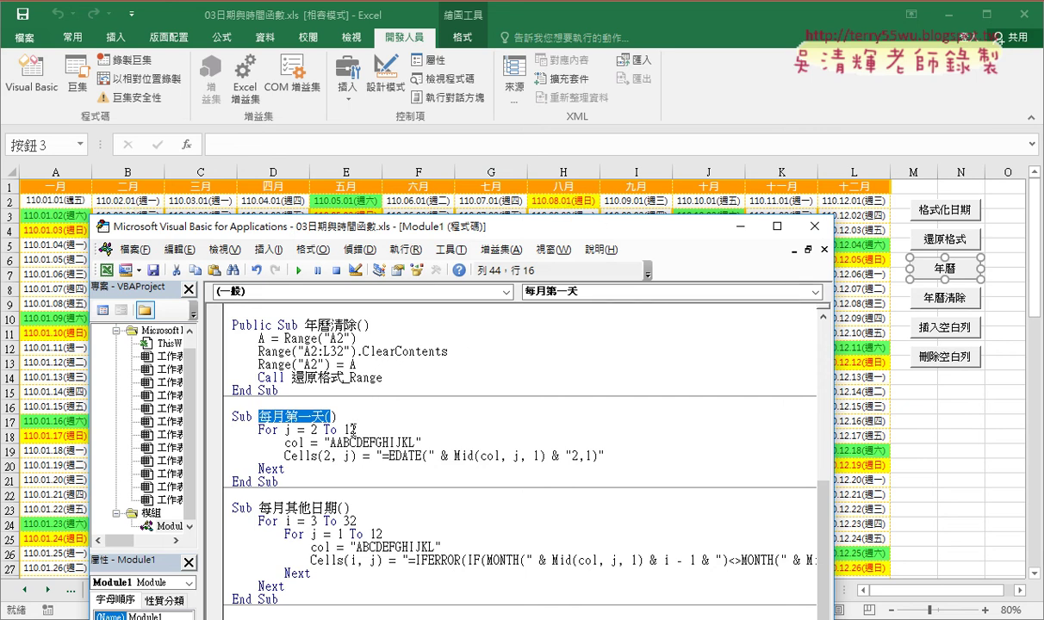
Delete the EDATE formula string from the Cells(2, j) line and select cell B2 on the sheet.
{"action": "left_click", "coordinate": [290, 429]}
{"action": "double_click", "coordinate": [290, 428]}
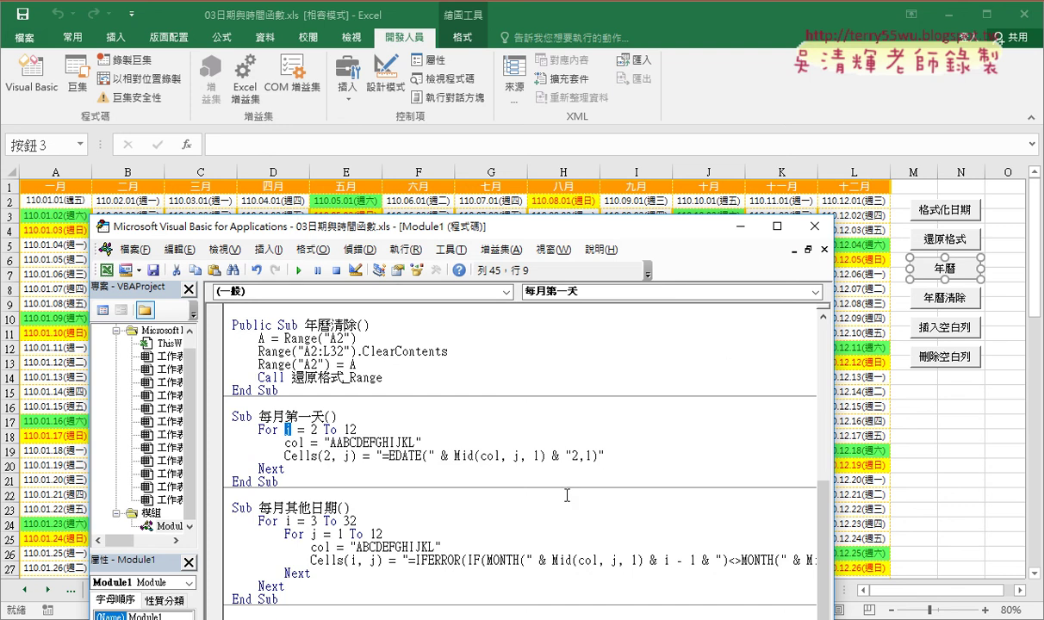
{"action": "type", "text": "j"}
{"action": "left_click_drag", "start_coordinate": [384, 457], "coordinate": [596, 456]}
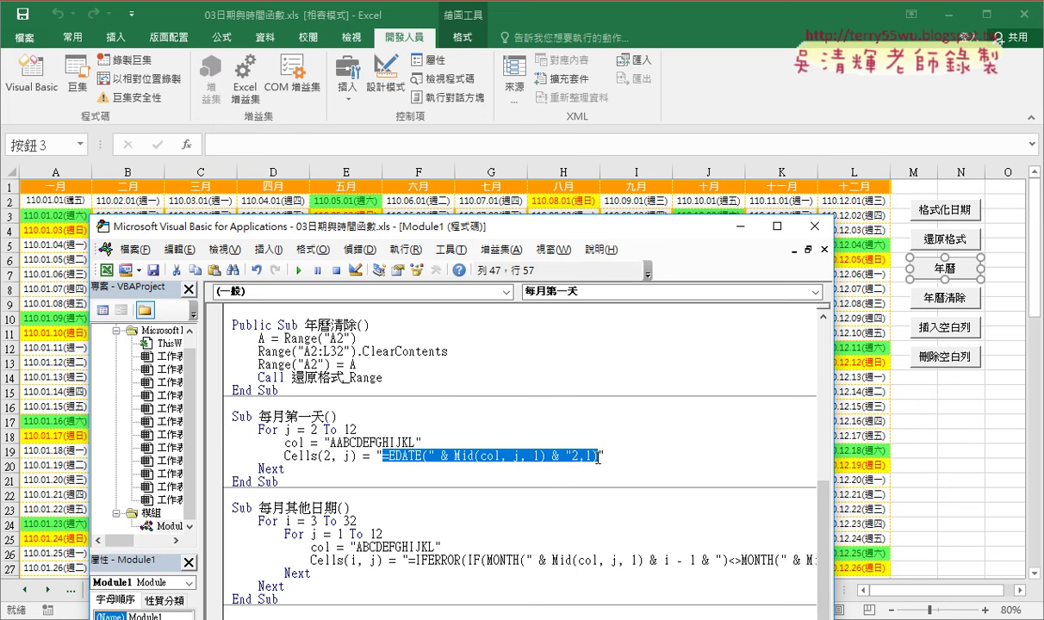
{"action": "key", "text": "Delete"}
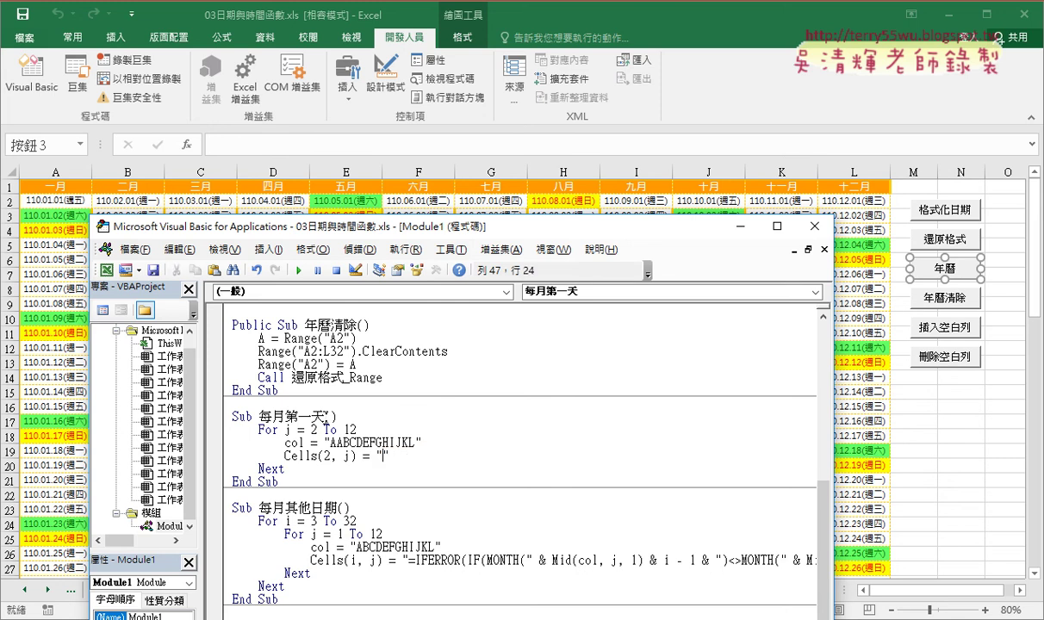
{"action": "left_click", "coordinate": [128, 200]}
Copy B2's =EDATE(A2,1) formula into the Cells(2, j) string of the 每月第一天 sub.
{"action": "left_click", "coordinate": [259, 146]}
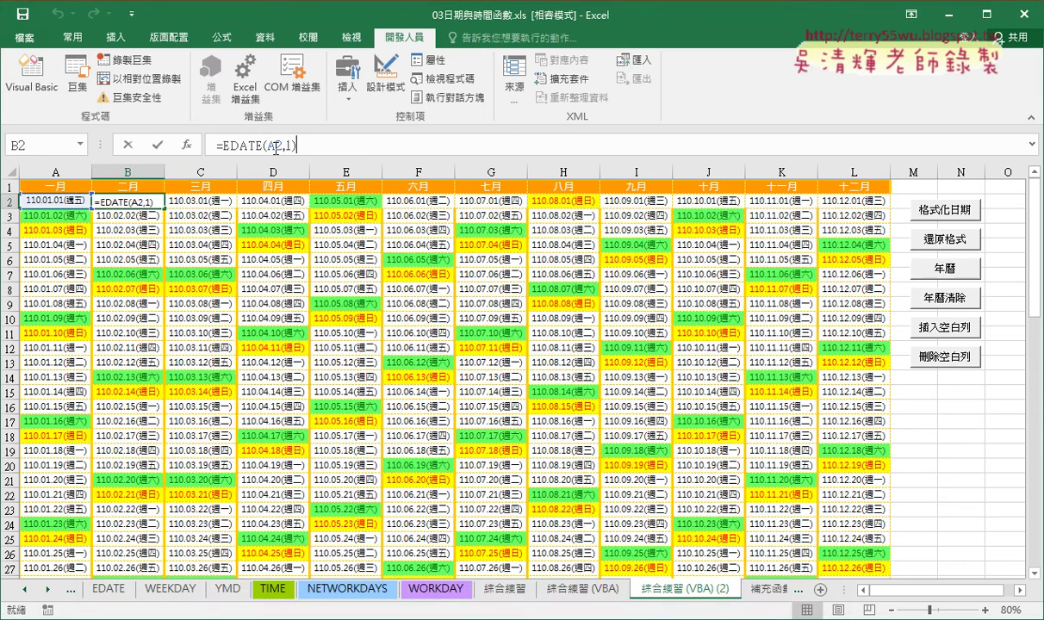
{"action": "left_click_drag", "start_coordinate": [297, 146], "coordinate": [217, 146]}
{"action": "right_click", "coordinate": [249, 146]}
{"action": "left_click", "coordinate": [275, 175]}
{"action": "left_click", "coordinate": [127, 145]}
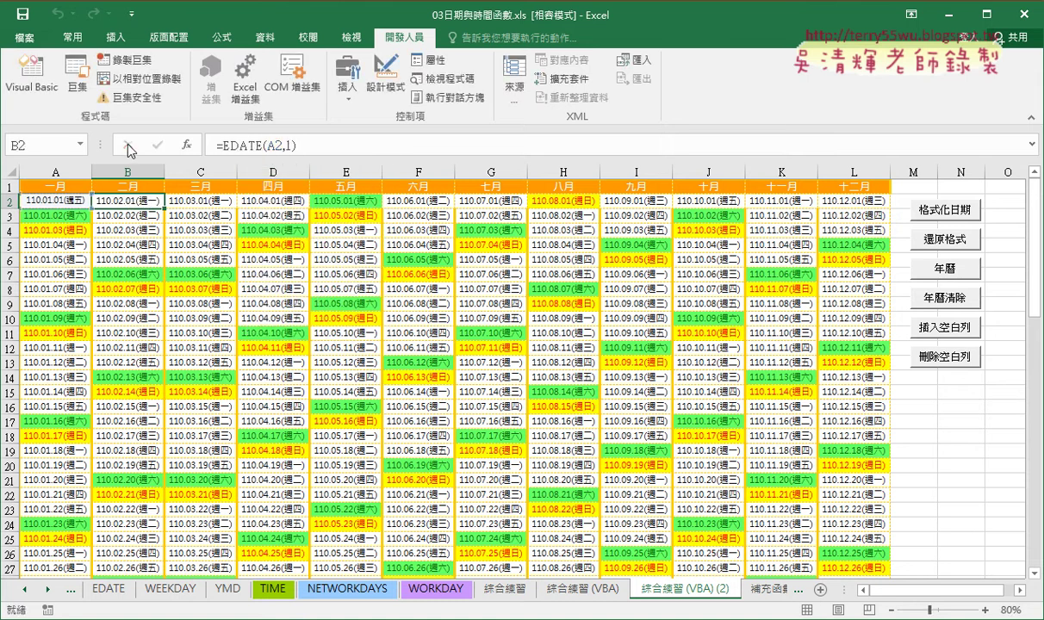
{"action": "left_click", "coordinate": [31, 75]}
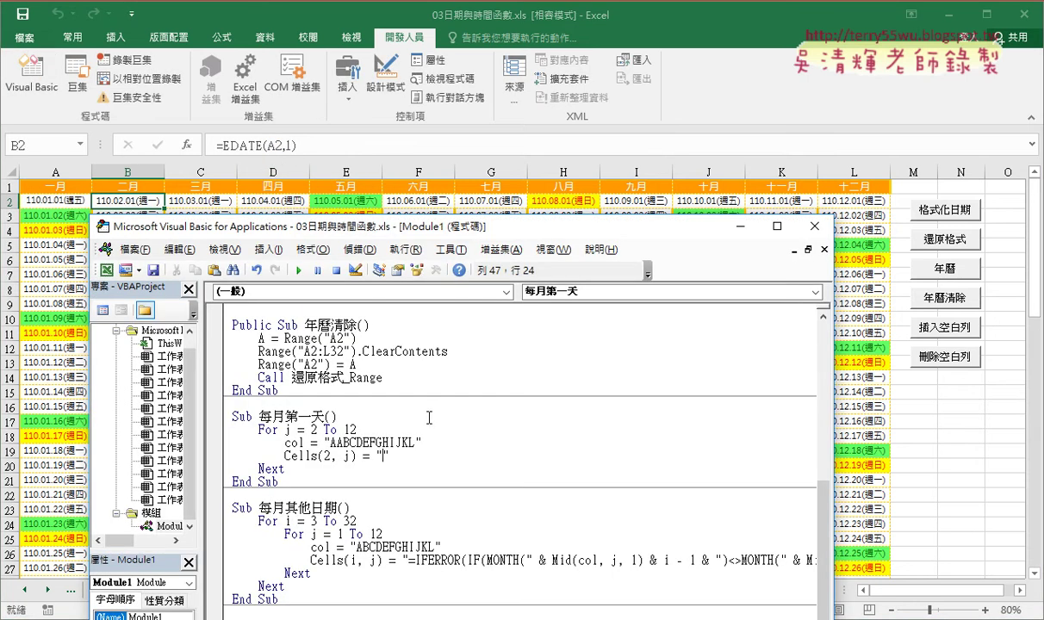
{"action": "key", "text": "ctrl+v"}
{"action": "left_click_drag", "start_coordinate": [442, 455], "coordinate": [434, 455]}
{"action": "left_click_drag", "start_coordinate": [434, 456], "coordinate": [429, 456]}
Check the chained EDATE formulas in C2 through F2 and B2, then return to the code.
{"action": "left_click", "coordinate": [201, 201]}
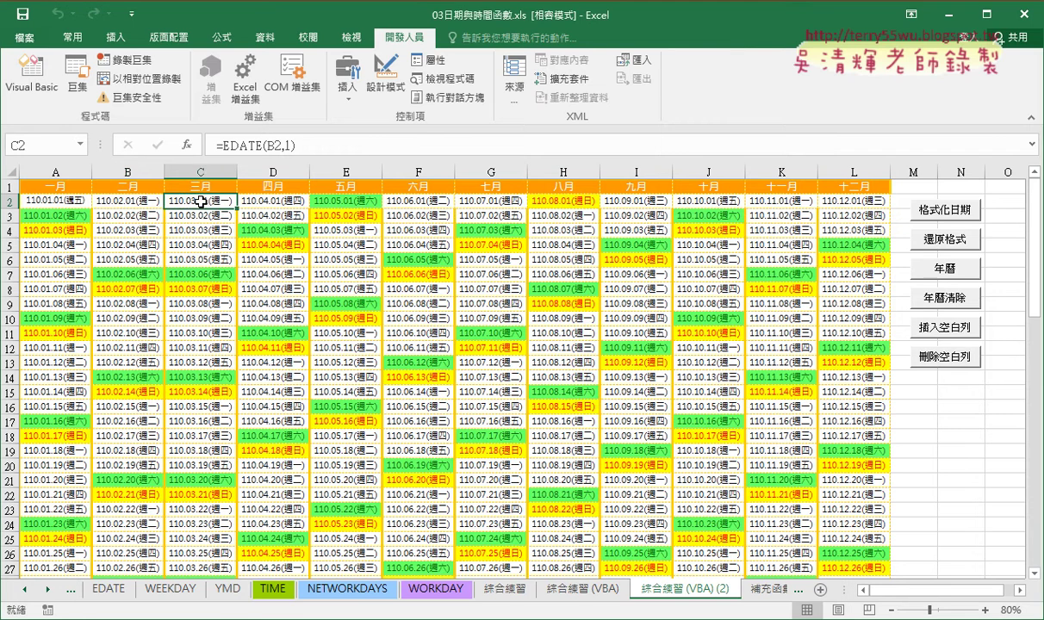
{"action": "left_click", "coordinate": [266, 200]}
{"action": "left_click", "coordinate": [350, 205]}
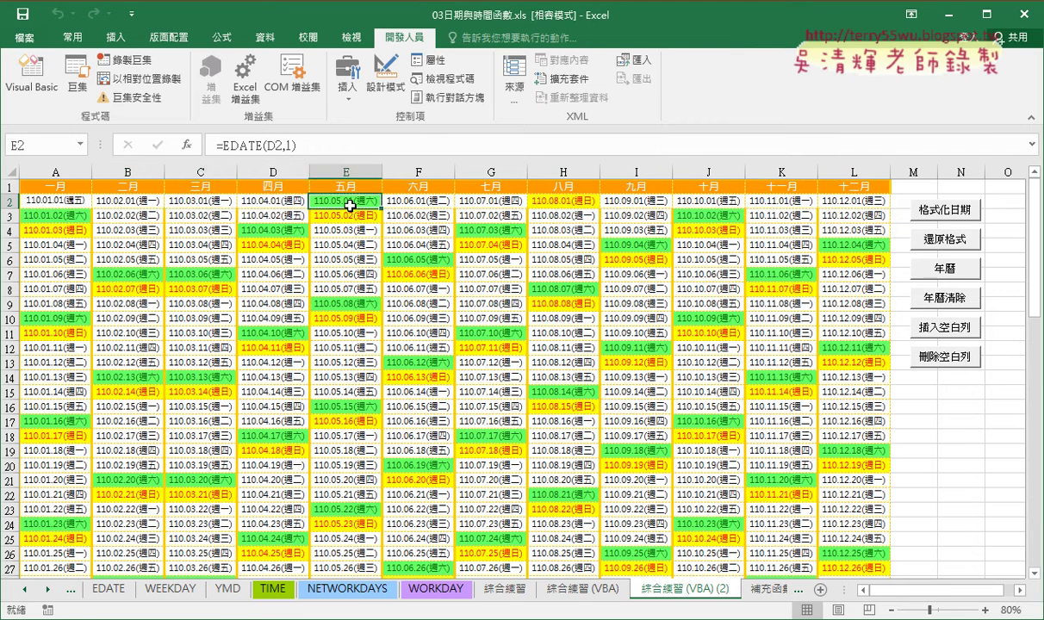
{"action": "left_click", "coordinate": [398, 205]}
{"action": "left_click", "coordinate": [129, 202]}
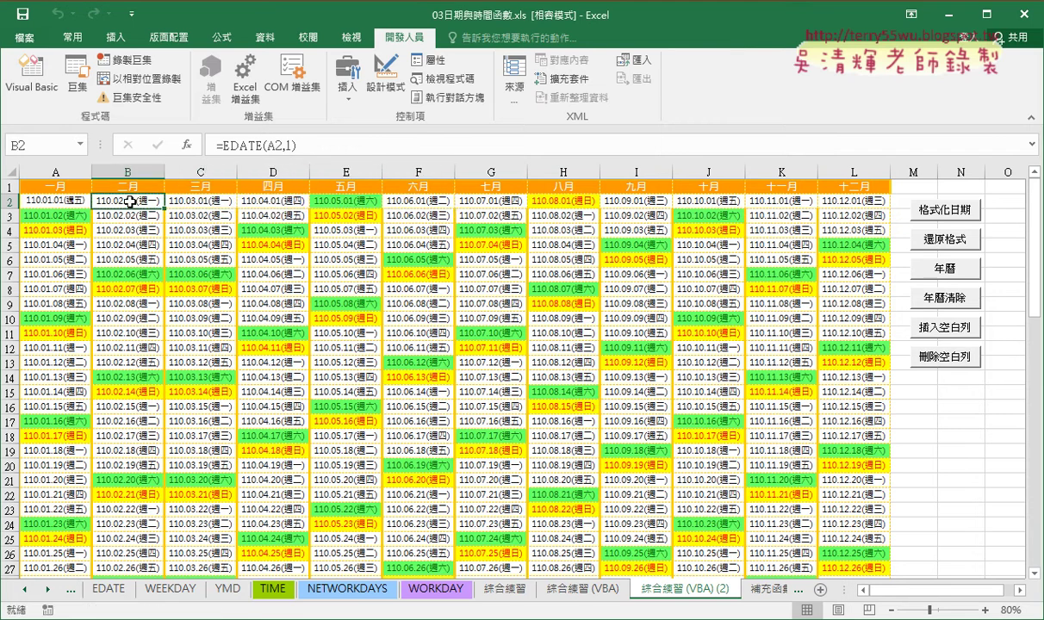
{"action": "left_click", "coordinate": [31, 74]}
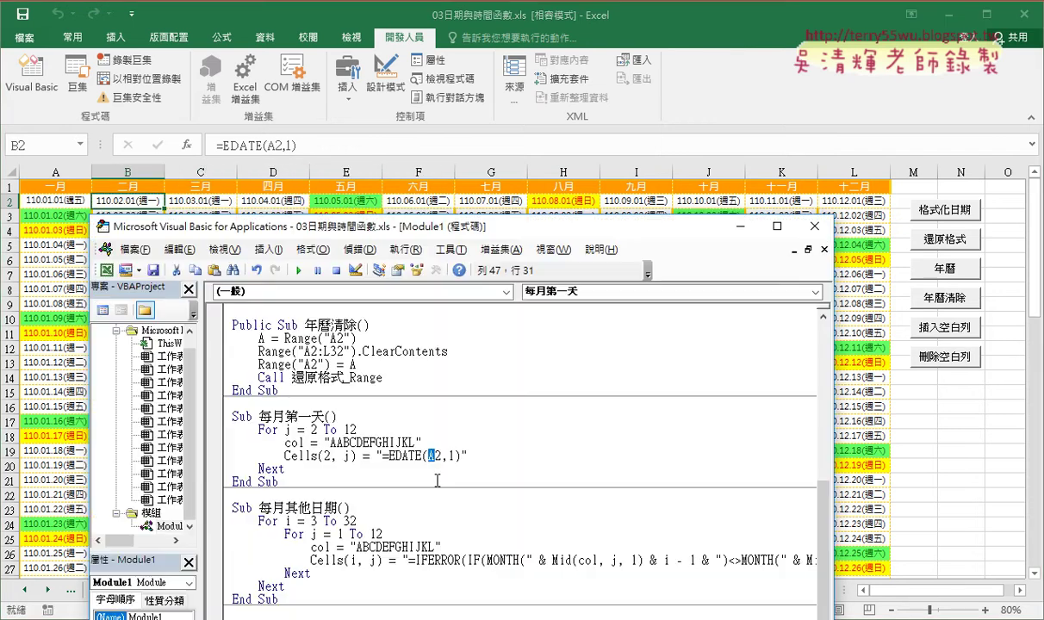
Highlight the loop counter j, its start value 2, and the col string "AABCDEFGHIJKL".
{"action": "double_click", "coordinate": [278, 429]}
{"action": "double_click", "coordinate": [432, 455]}
{"action": "double_click", "coordinate": [313, 429]}
{"action": "left_click_drag", "start_coordinate": [336, 442], "coordinate": [344, 442]}
{"action": "key", "text": "Right"}
{"action": "key", "text": "shift+Right"}
{"action": "double_click", "coordinate": [297, 442]}
{"action": "left_click_drag", "start_coordinate": [325, 442], "coordinate": [421, 442]}
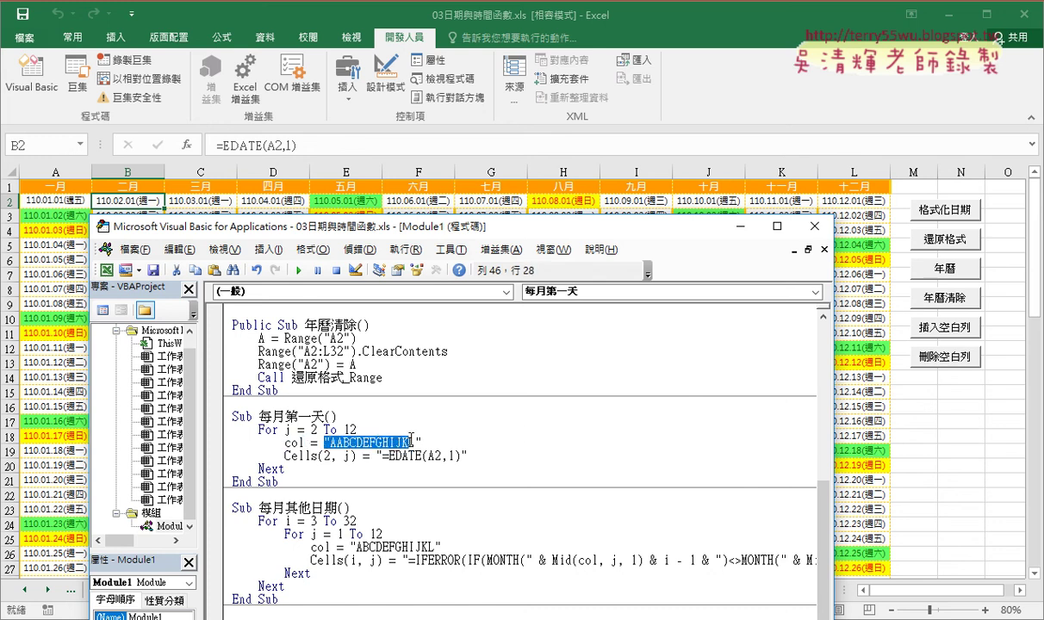
Try deleting an A from col and undo, then replace EDATE's column A with "&&.
{"action": "left_click", "coordinate": [336, 442]}
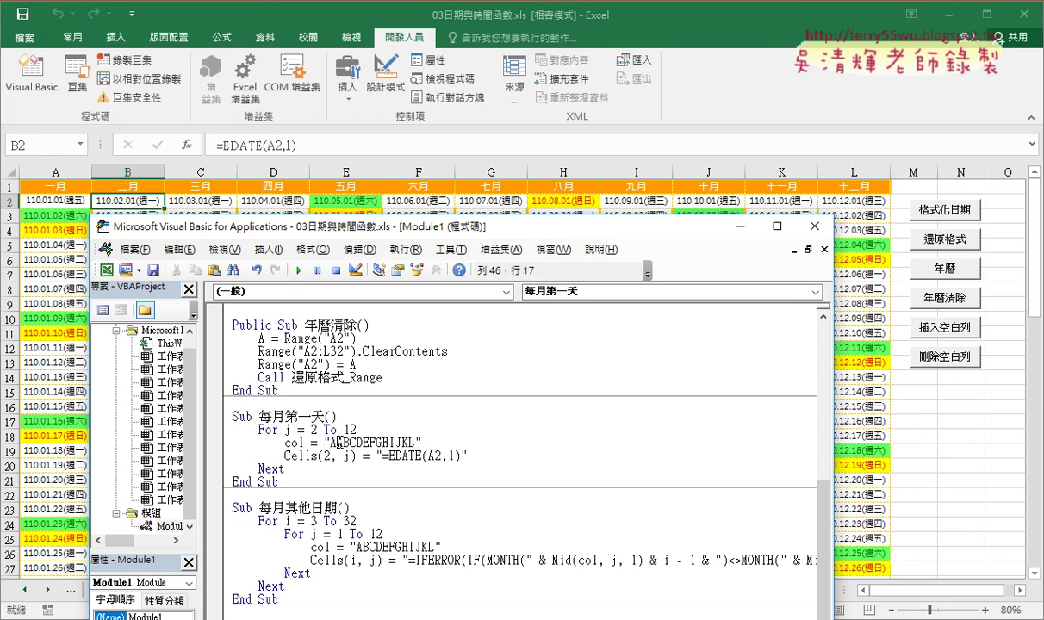
{"action": "key", "text": "BackSpace"}
{"action": "left_click_drag", "start_coordinate": [335, 442], "coordinate": [343, 442]}
{"action": "key", "text": "ctrl+z"}
{"action": "left_click_drag", "start_coordinate": [428, 456], "coordinate": [436, 456]}
{"action": "type", "text": "\"\""}
{"action": "type", "text": "&&"}
Type mid(col,j,1) between the ampersands so EDATE's column letter comes from col.
{"action": "left_click", "coordinate": [427, 456]}
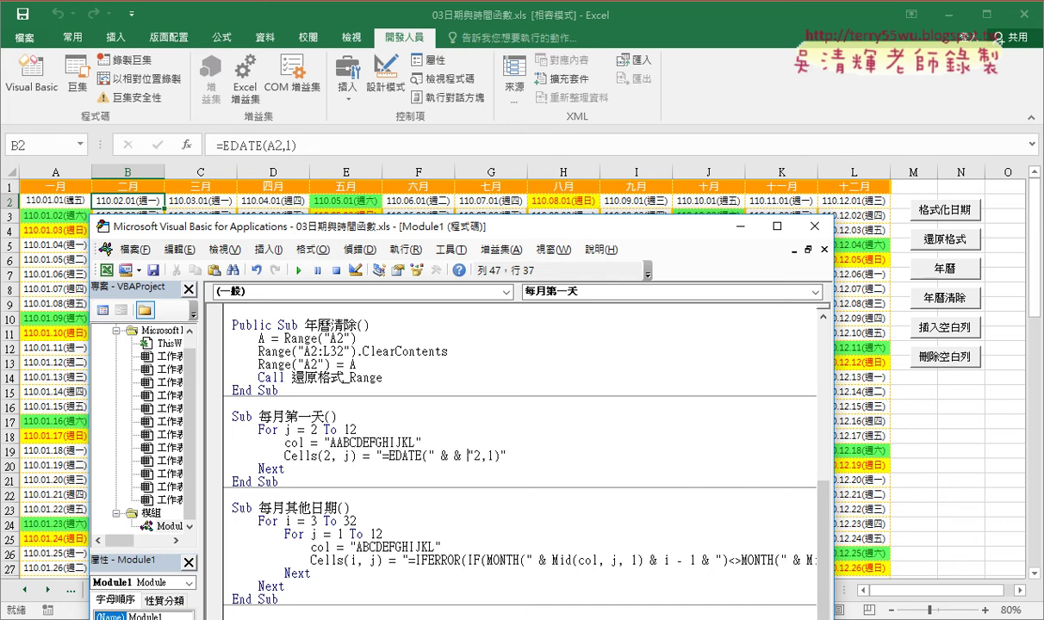
{"action": "left_click", "coordinate": [442, 455]}
{"action": "type", "text": "mi"}
{"action": "type", "text": "d( "}
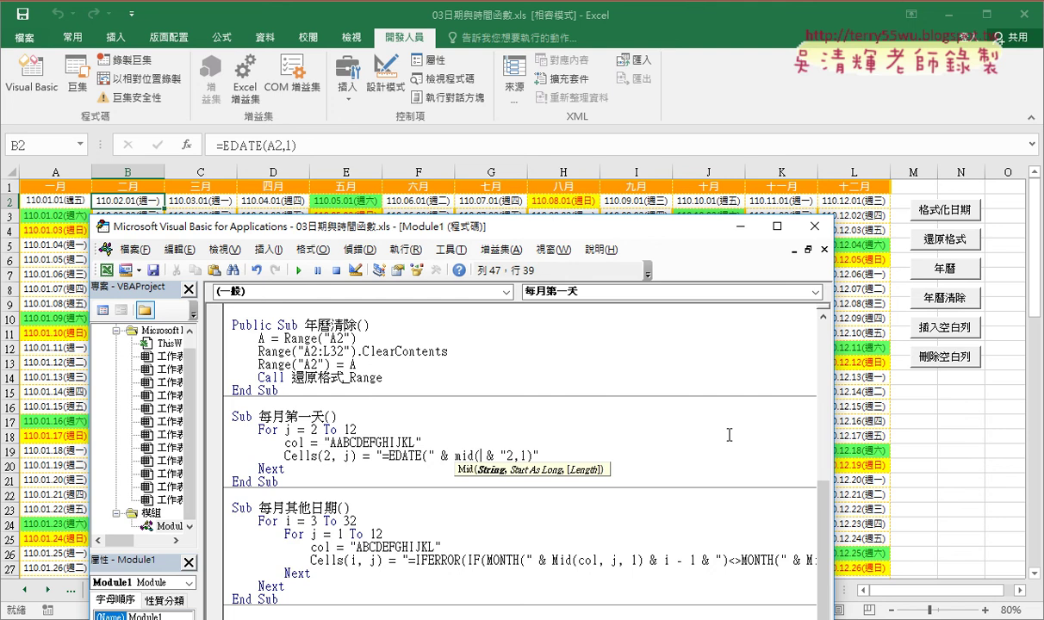
{"action": "type", "text": "c"}
{"action": "type", "text": "o"}
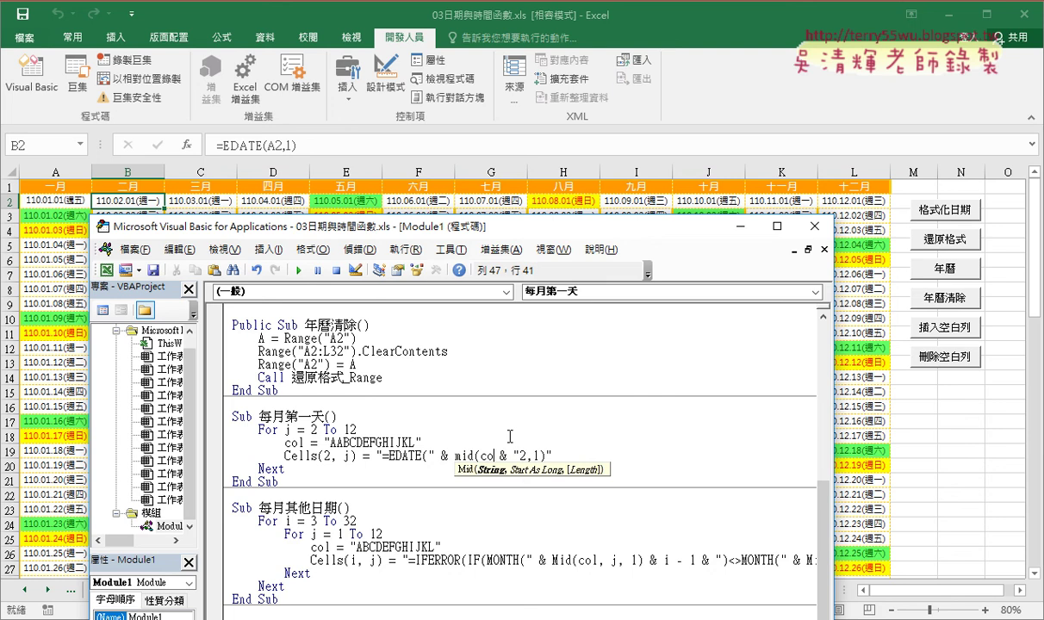
{"action": "type", "text": "l,"}
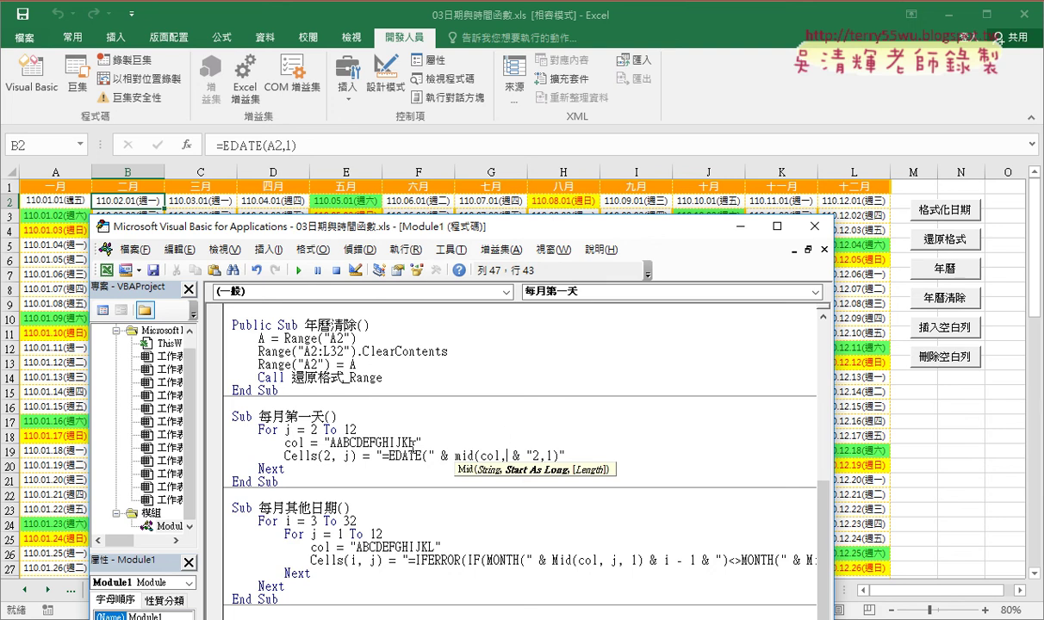
{"action": "type", "text": "j"}
{"action": "type", "text": ","}
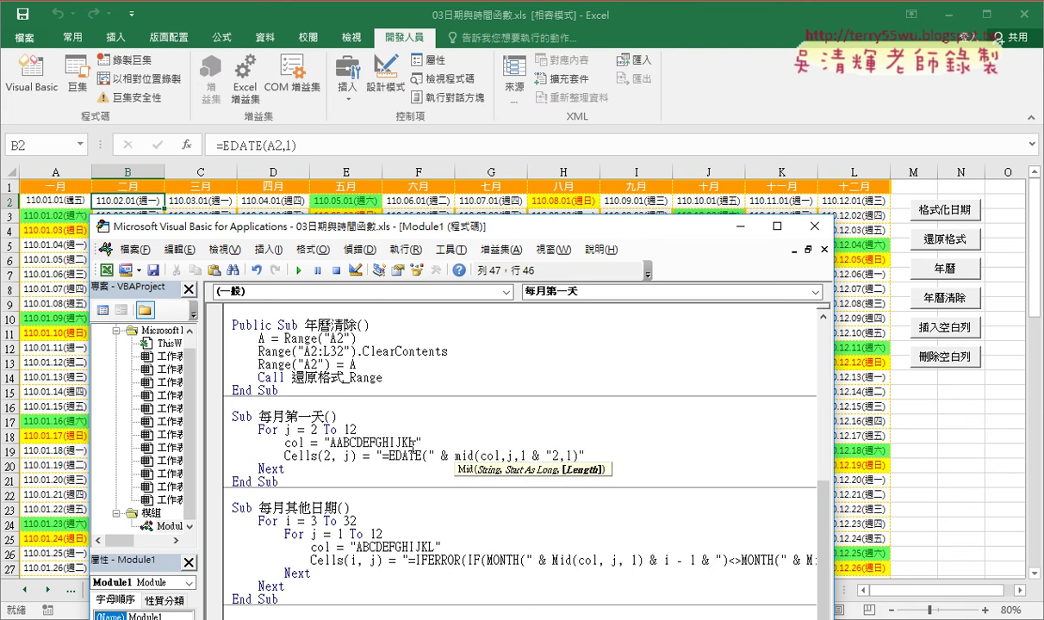
{"action": "type", "text": "1)"}
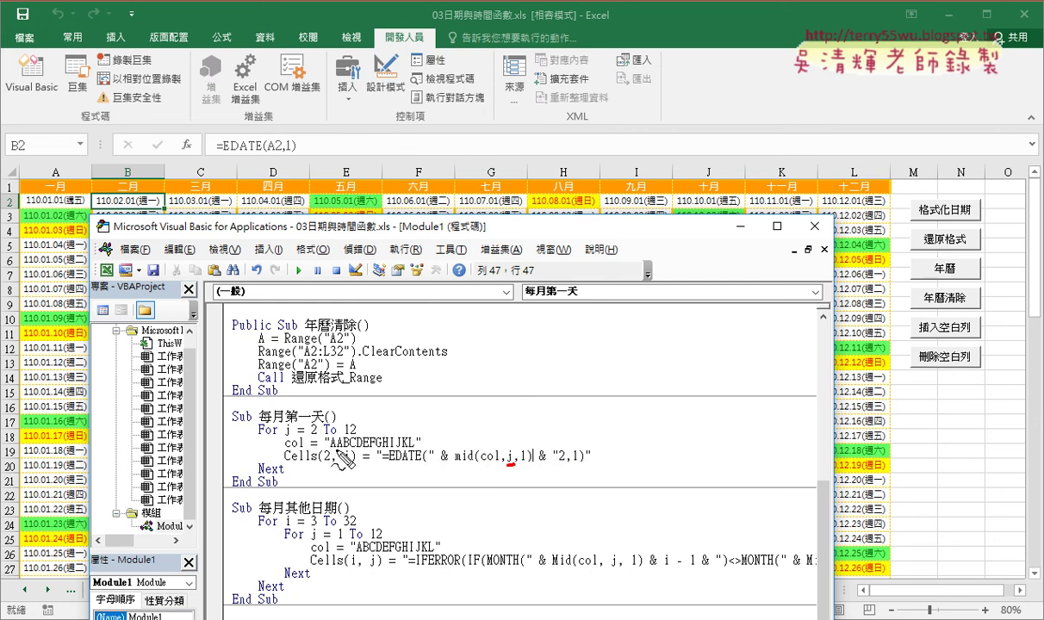
Commit the line so it reads Cells(2, j) = "=EDATE(" & Mid(col, j, 1) & "2,1)".
{"action": "left_click_drag", "start_coordinate": [343, 428], "coordinate": [478, 443]}
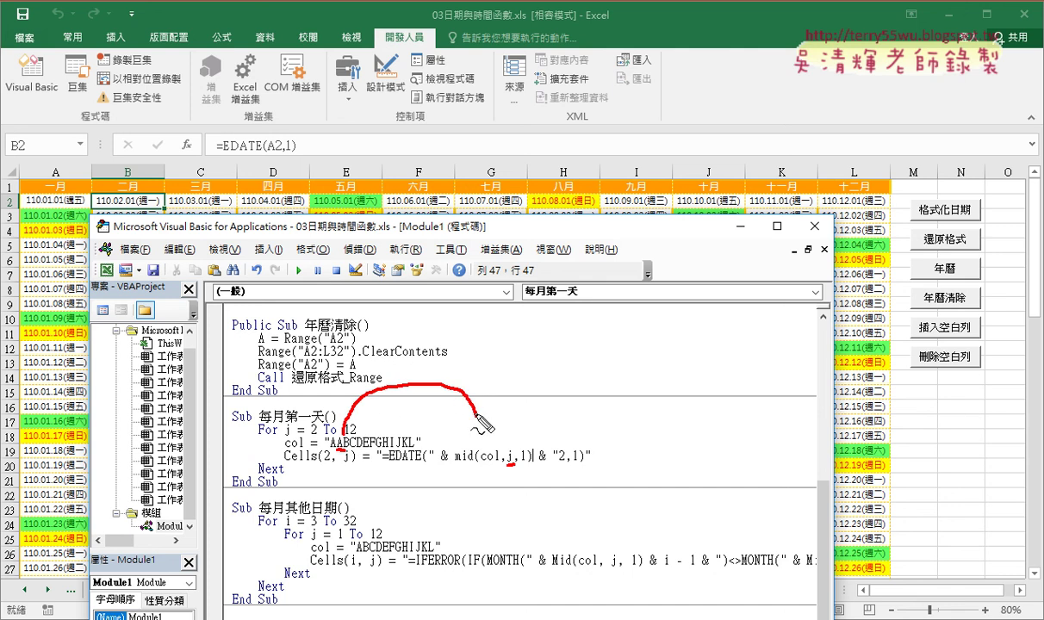
{"action": "left_click_drag", "start_coordinate": [553, 467], "coordinate": [565, 463]}
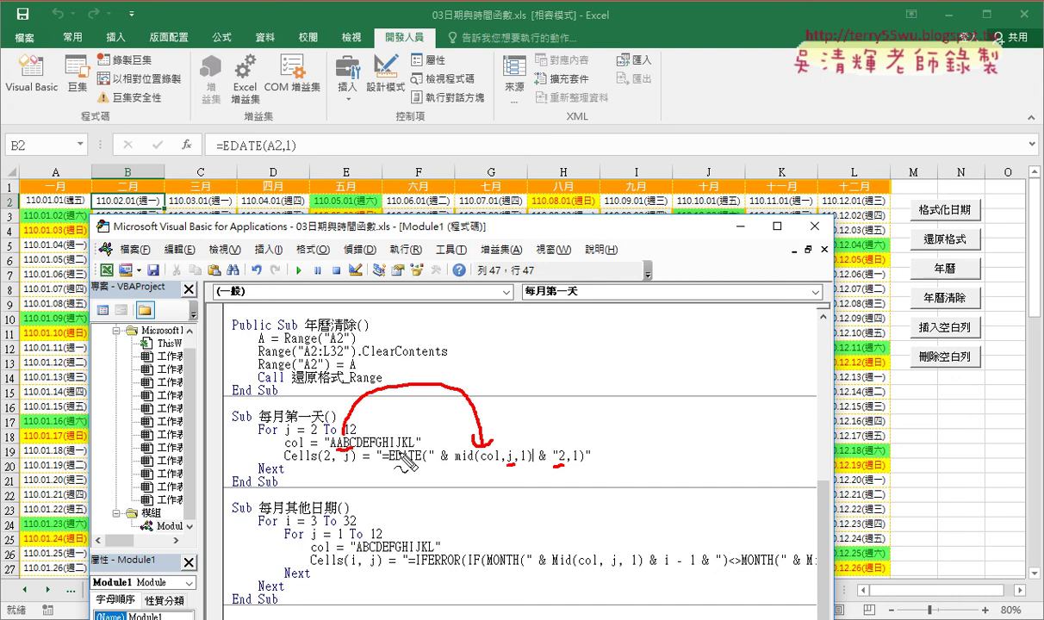
{"action": "key", "text": "Down"}
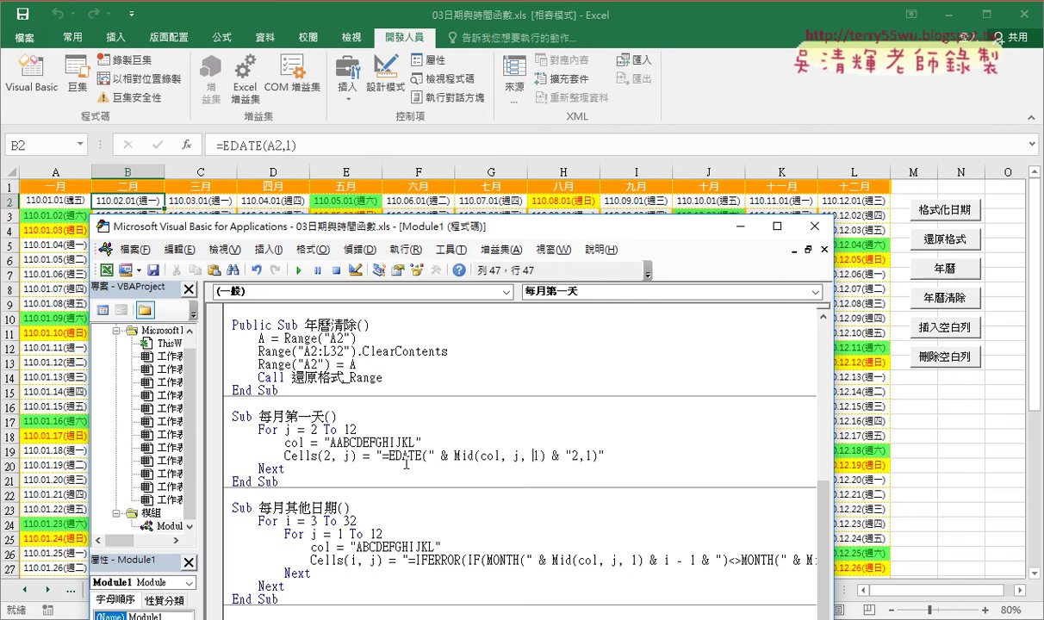
{"action": "key", "text": "Down"}
{"action": "key", "text": "Down"}
{"action": "key", "text": "Down"}
{"action": "left_click_drag", "start_coordinate": [604, 455], "coordinate": [287, 463]}
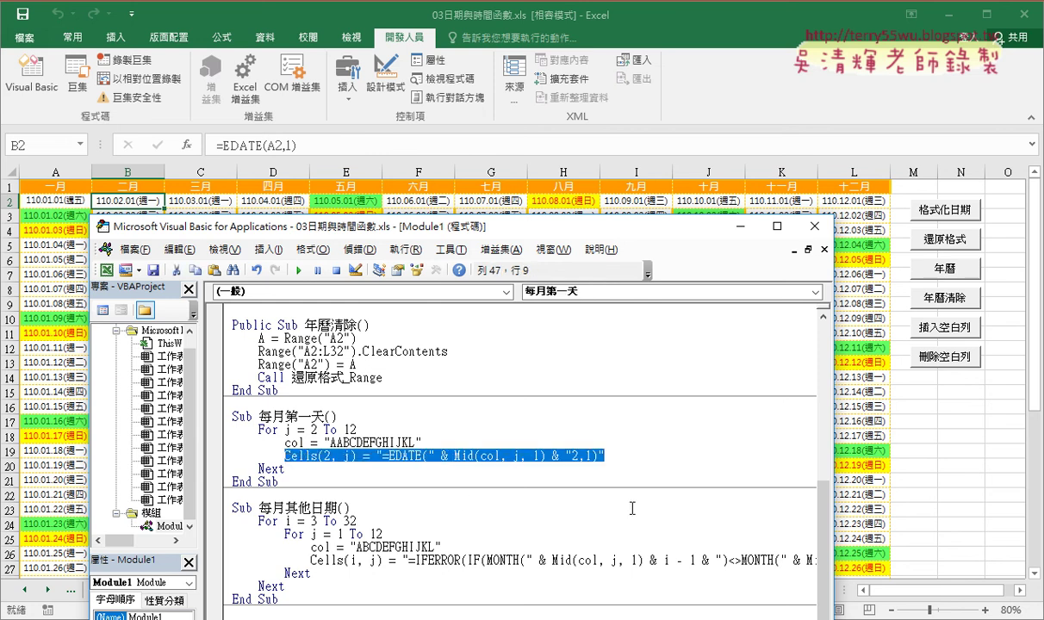
Replace the long formula in the 每月其他日期 Cells(i, j) line with an empty string "".
{"action": "left_click_drag", "start_coordinate": [565, 228], "coordinate": [673, 68]}
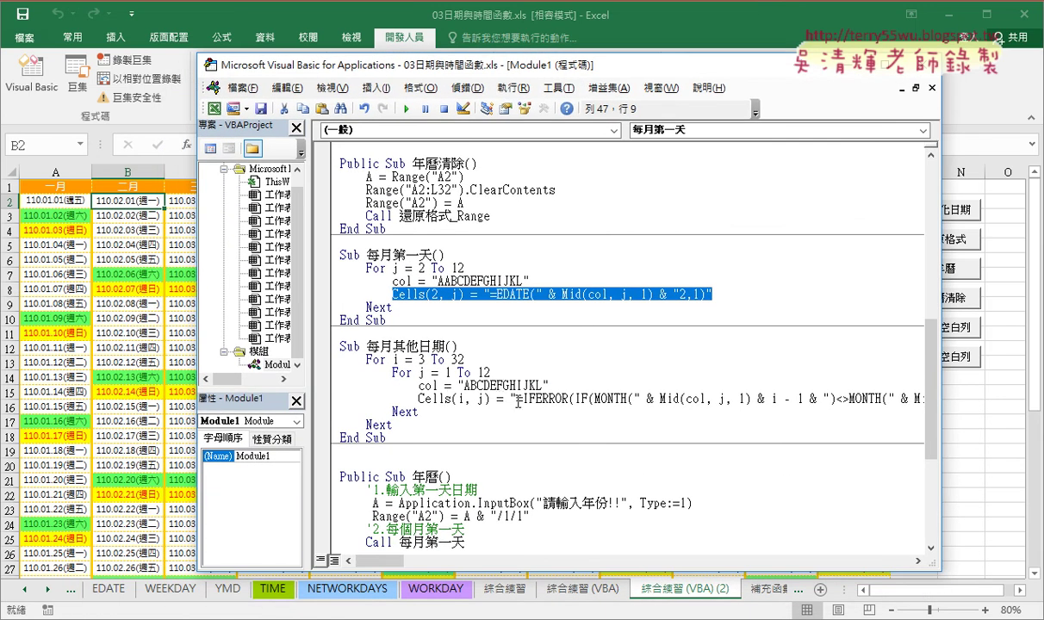
{"action": "left_click", "coordinate": [518, 402]}
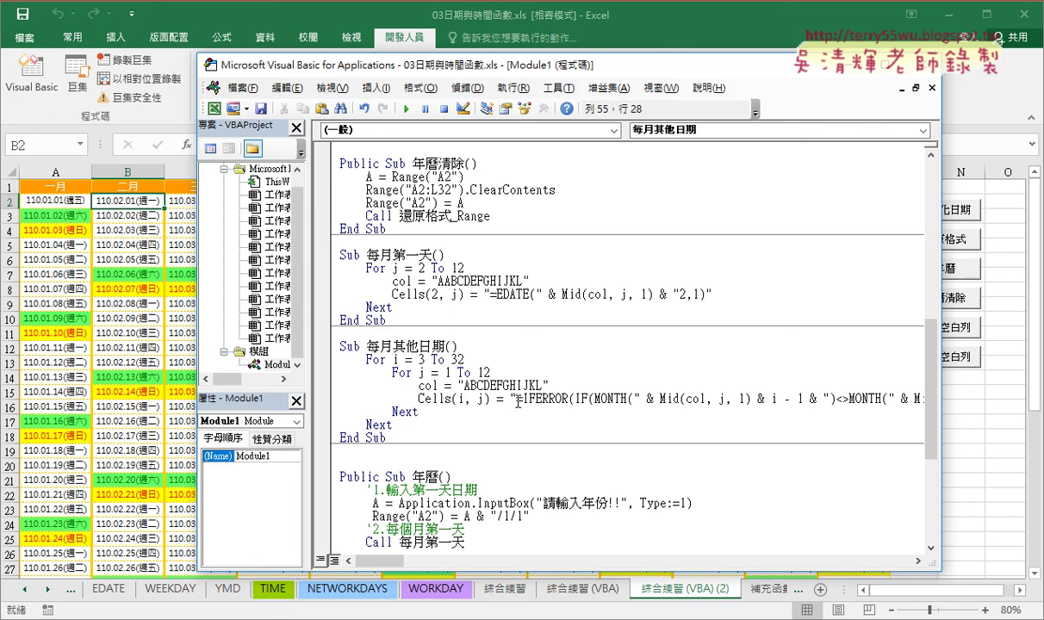
{"action": "double_click", "coordinate": [422, 360]}
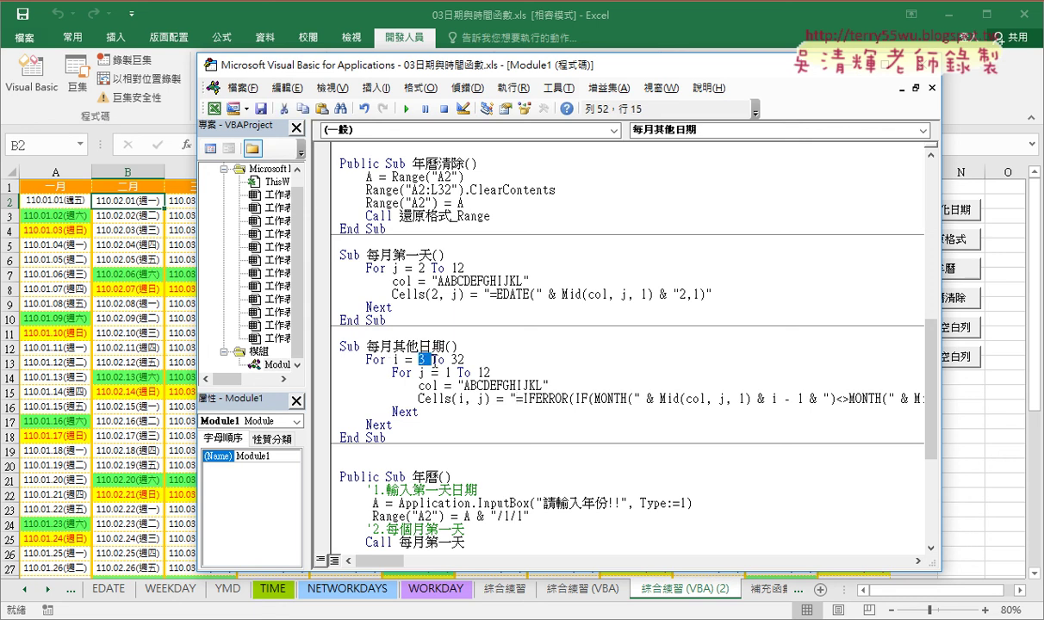
{"action": "key", "text": "shift+End"}
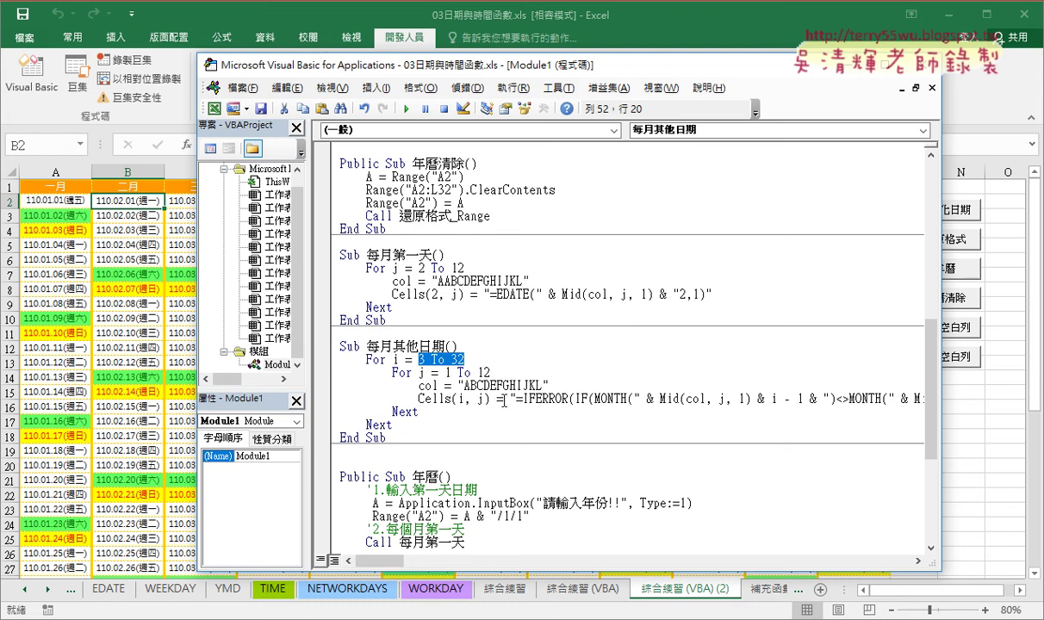
{"action": "left_click_drag", "start_coordinate": [503, 400], "coordinate": [992, 386]}
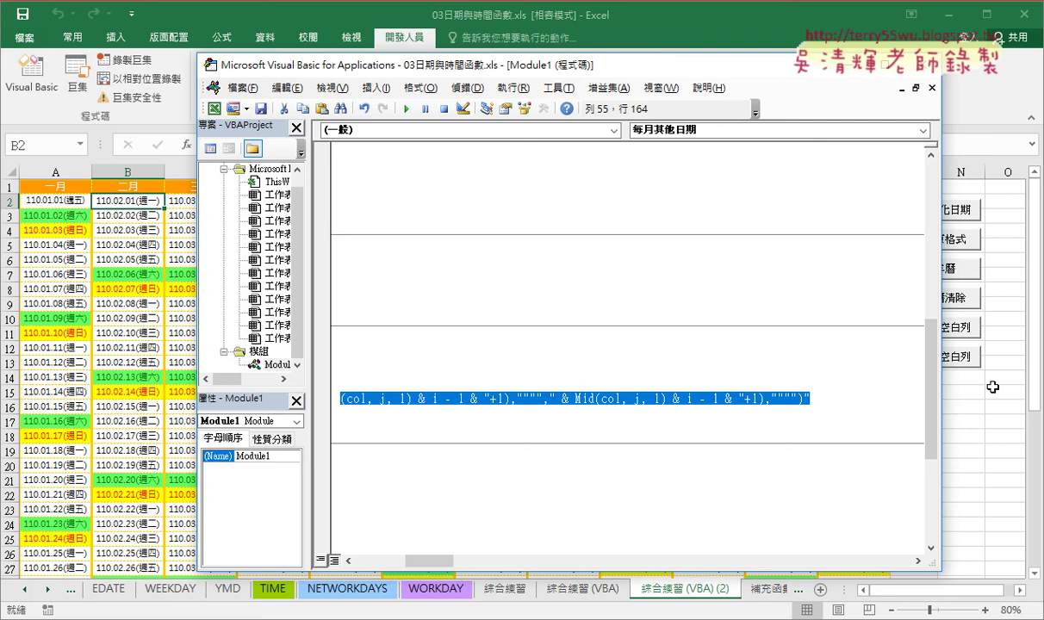
{"action": "key", "text": "BackSpace"}
{"action": "type", "text": "\"\""}
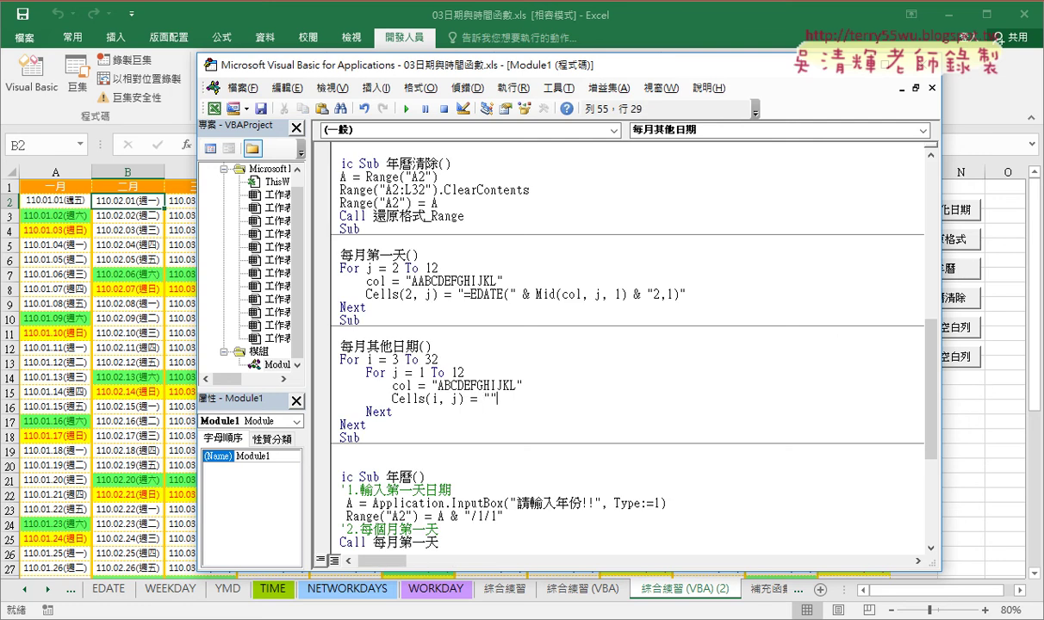
{"action": "left_click", "coordinate": [491, 397]}
Copy cell A3's IFERROR date formula from the formula bar, leaving the cell unchanged.
{"action": "left_click", "coordinate": [50, 213]}
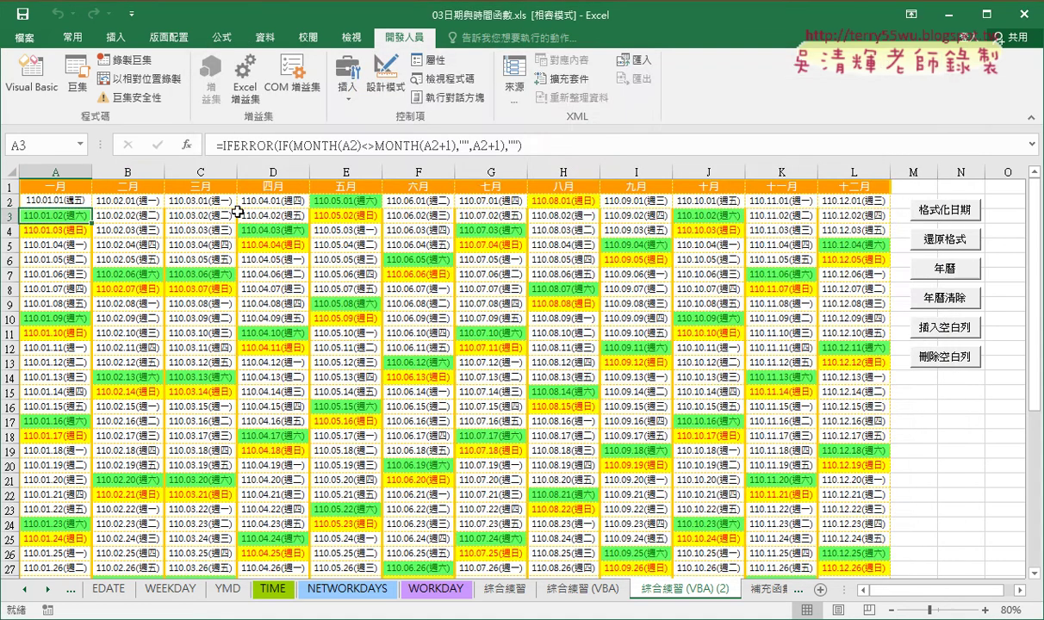
{"action": "left_click_drag", "start_coordinate": [527, 136], "coordinate": [207, 145]}
{"action": "right_click", "coordinate": [365, 147]}
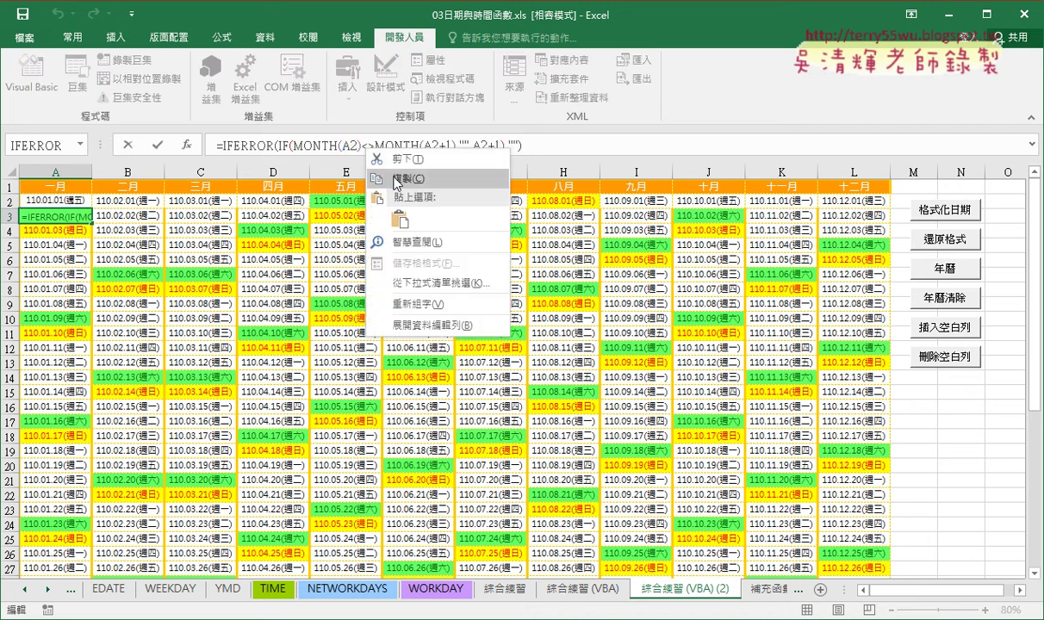
{"action": "left_click", "coordinate": [395, 180]}
{"action": "left_click", "coordinate": [129, 147]}
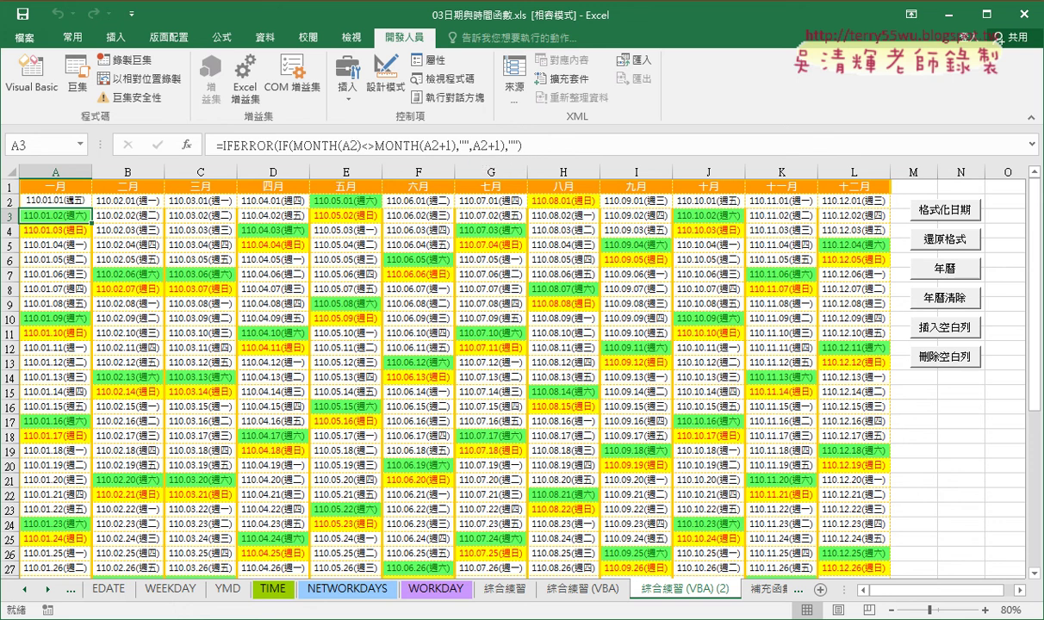
Copy the quote-doubled IFERROR formula from Notepad and return to the VBA editor.
{"action": "left_click", "coordinate": [267, 541]}
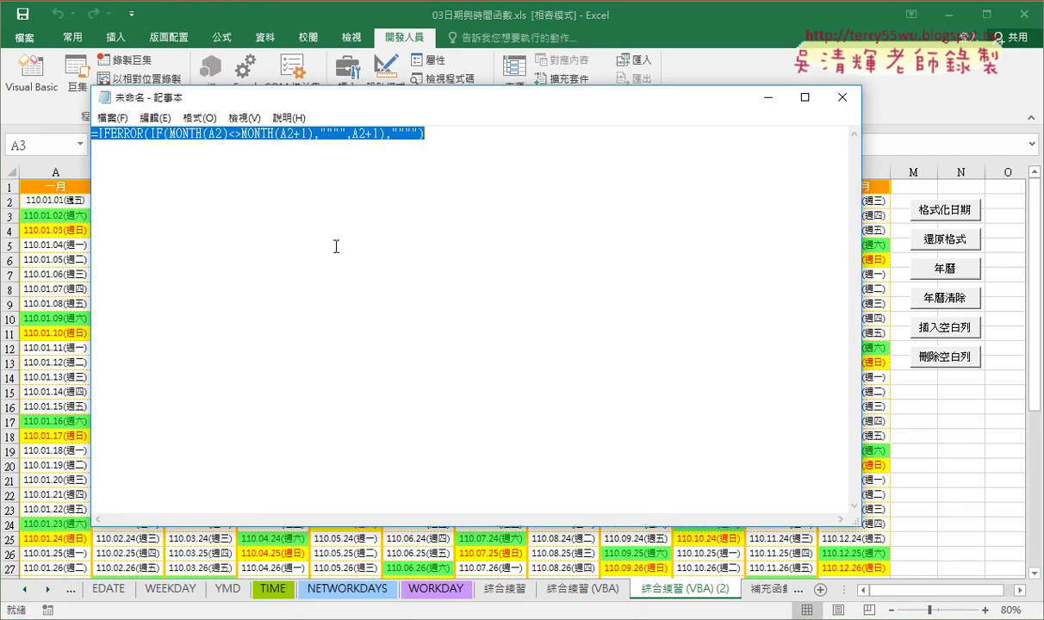
{"action": "right_click", "coordinate": [344, 134]}
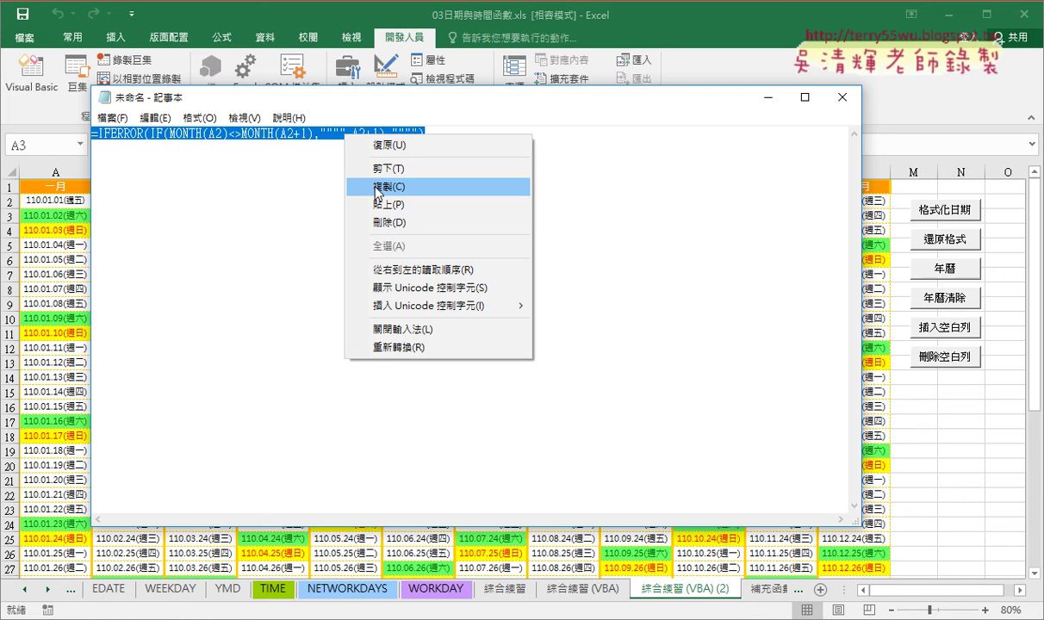
{"action": "left_click", "coordinate": [375, 191]}
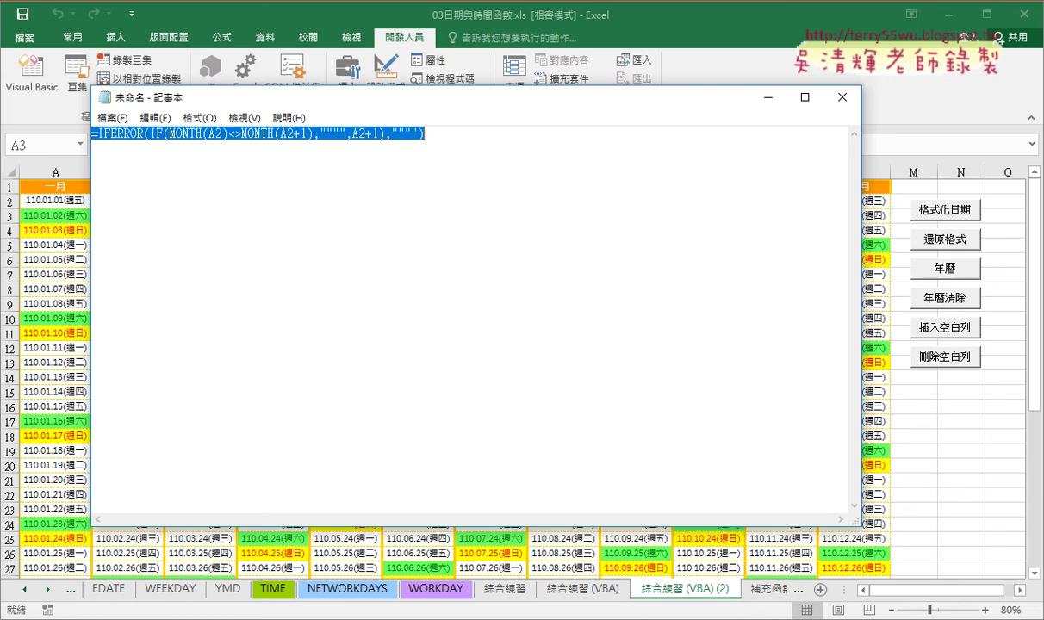
{"action": "left_click", "coordinate": [392, 548]}
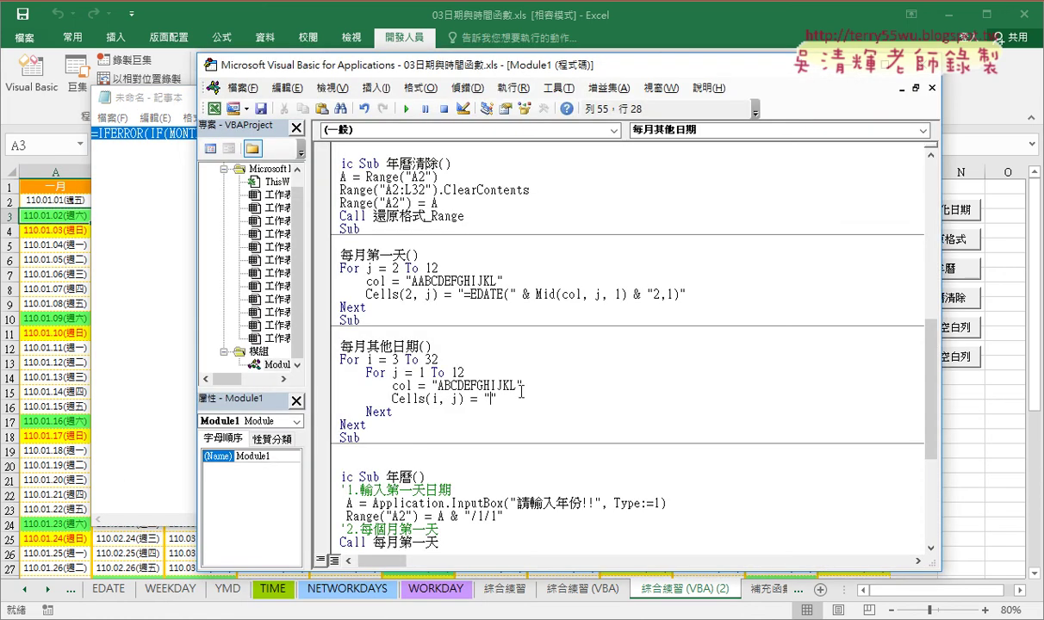
Paste the IFERROR formula into the quotes and turn the first MONTH(A2) into A" & i-1 & ".
{"action": "type", "text": "\""}
{"action": "key", "text": "ctrl+v"}
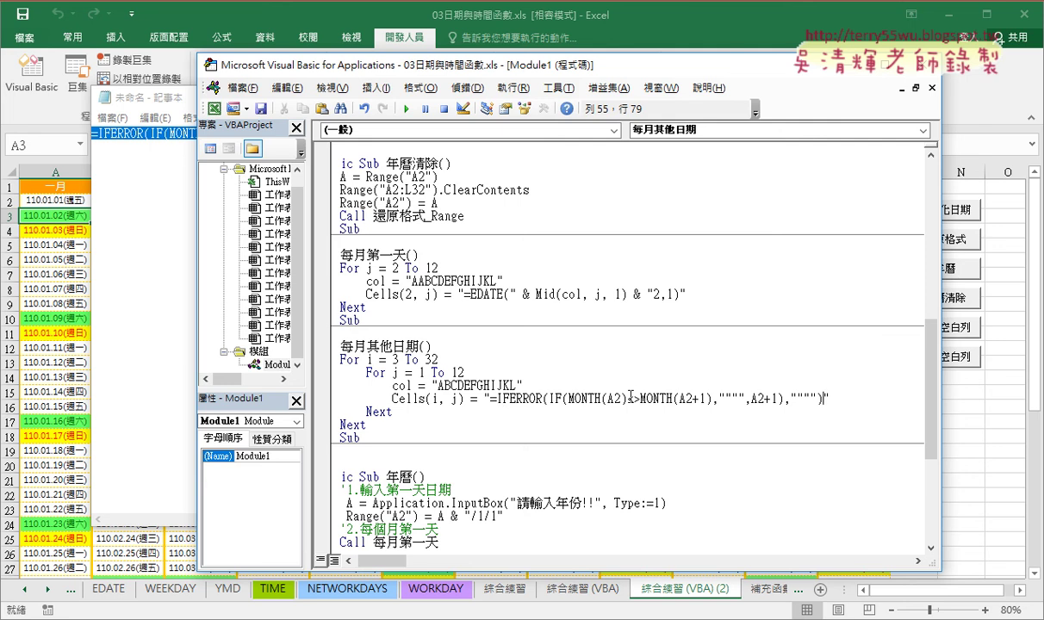
{"action": "left_click_drag", "start_coordinate": [620, 399], "coordinate": [612, 399]}
{"action": "double_click", "coordinate": [370, 359]}
{"action": "double_click", "coordinate": [395, 359]}
{"action": "left_click_drag", "start_coordinate": [614, 398], "coordinate": [620, 398]}
{"action": "type", "text": "\"\""}
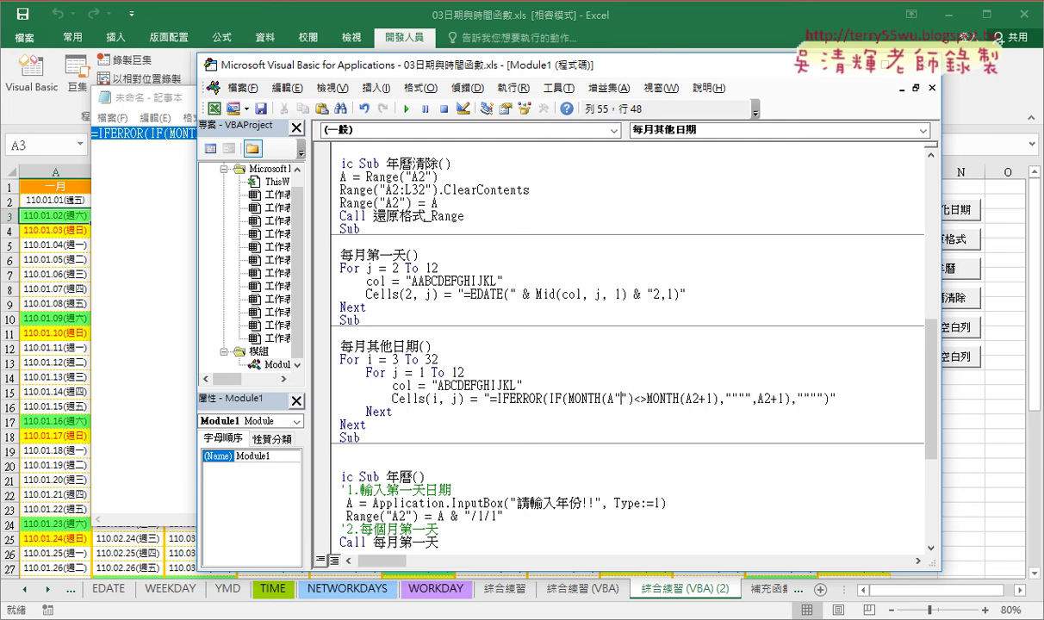
{"action": "type", "text": "&&"}
{"action": "key", "text": "Left"}
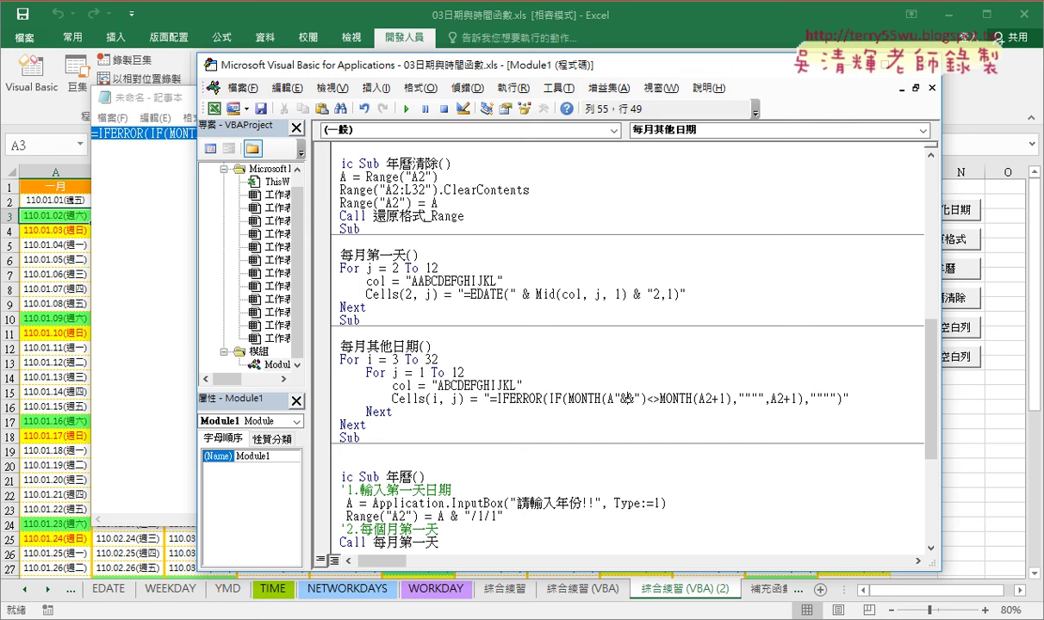
{"action": "type", "text": "i"}
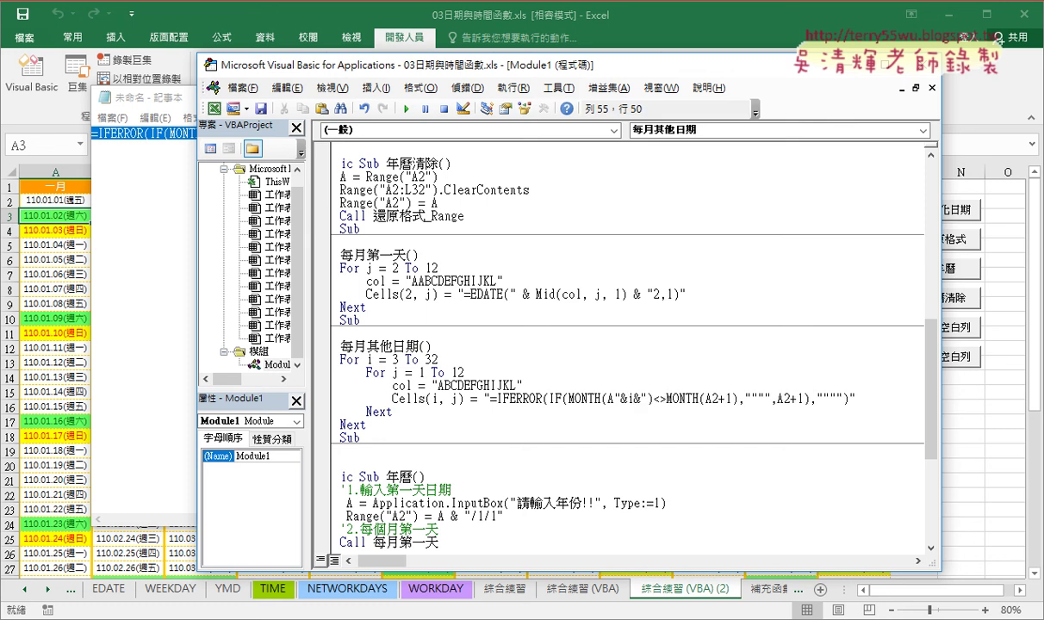
{"action": "type", "text": "-1"}
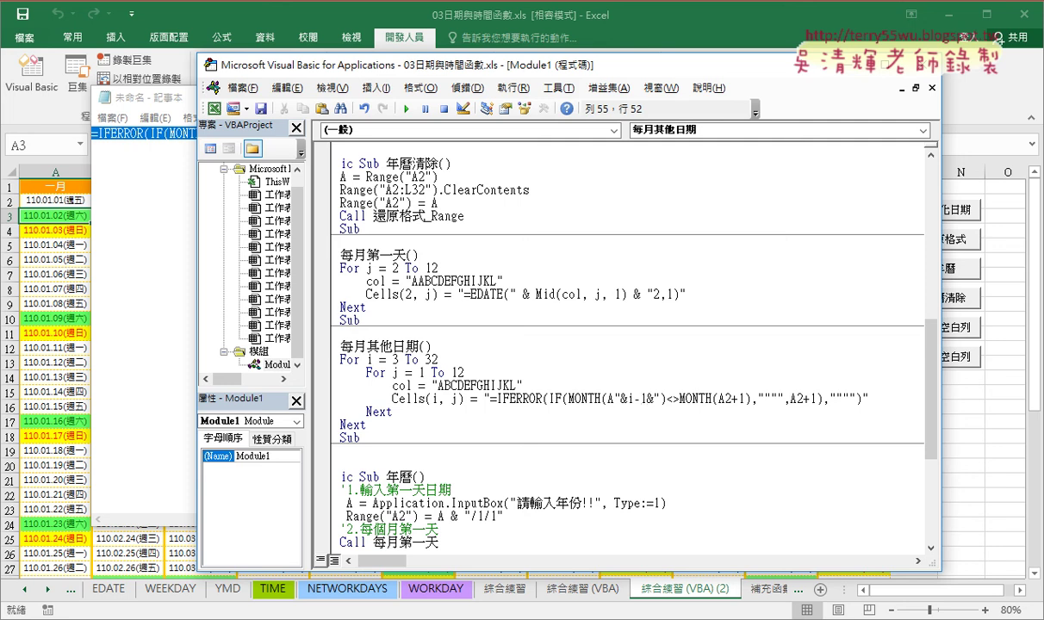
{"action": "left_click", "coordinate": [593, 398]}
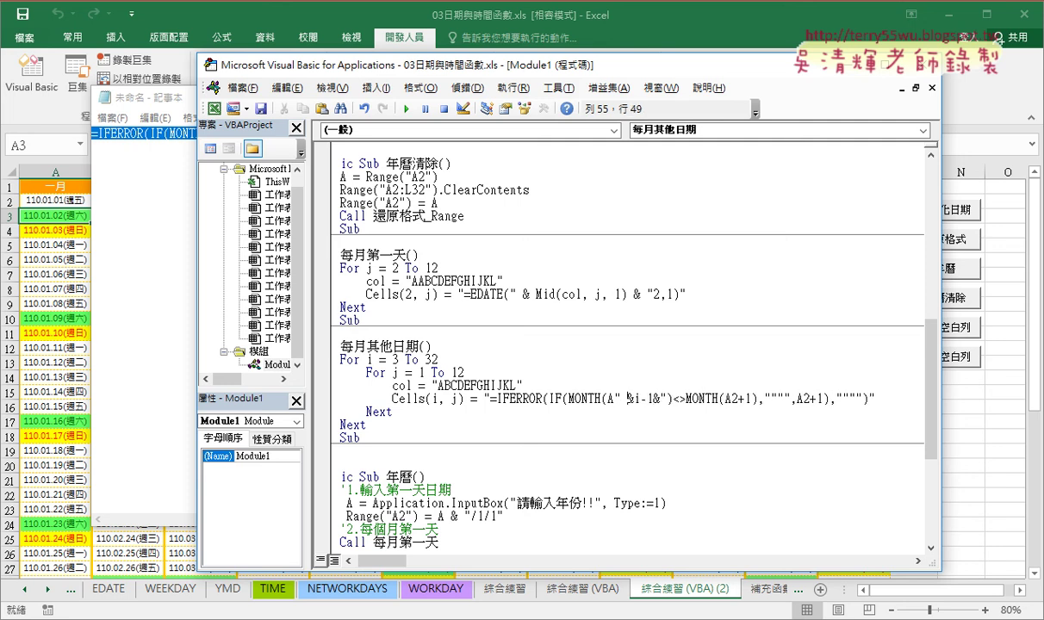
{"action": "key", "text": "Left"}
{"action": "key", "text": "Left"}
{"action": "key", "text": "Right"}
{"action": "key", "text": "Right"}
{"action": "key", "text": "Right"}
{"action": "key", "text": "Right"}
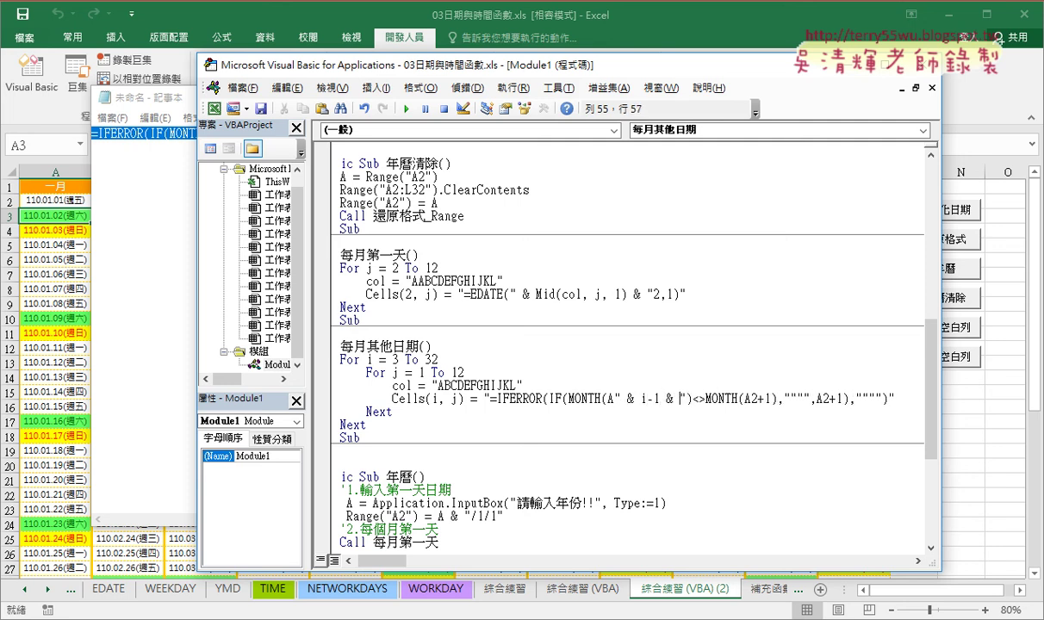
Copy the " & i-1 & " expression and paste it over the 2 in both remaining A2 references.
{"action": "key", "text": "shift+Left"}
{"action": "key", "text": "shift+Left"}
{"action": "key", "text": "shift+Left"}
{"action": "key", "text": "shift+Left"}
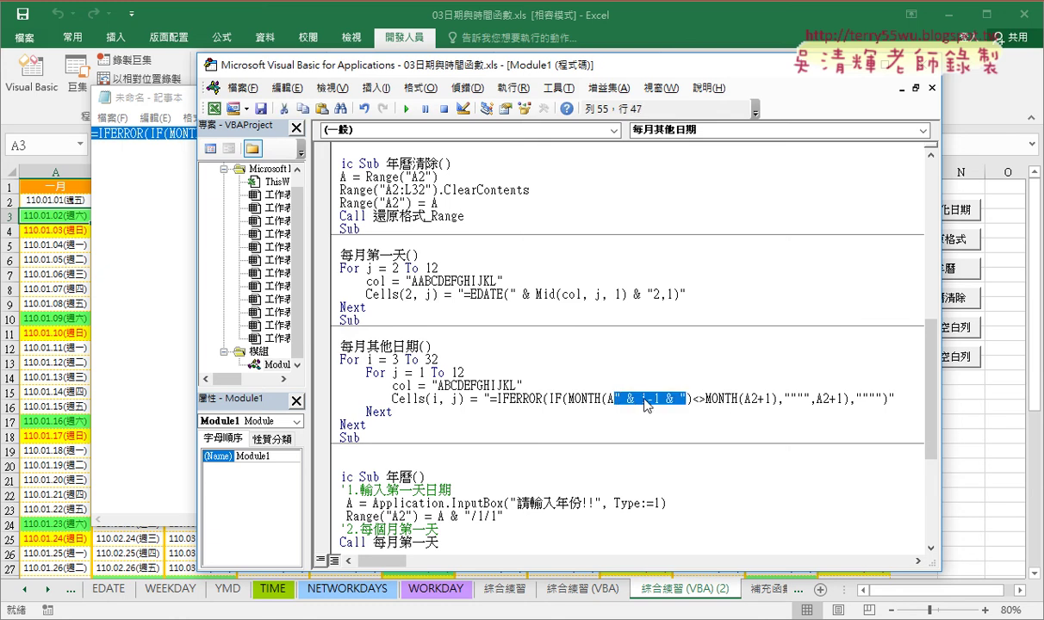
{"action": "right_click", "coordinate": [612, 380]}
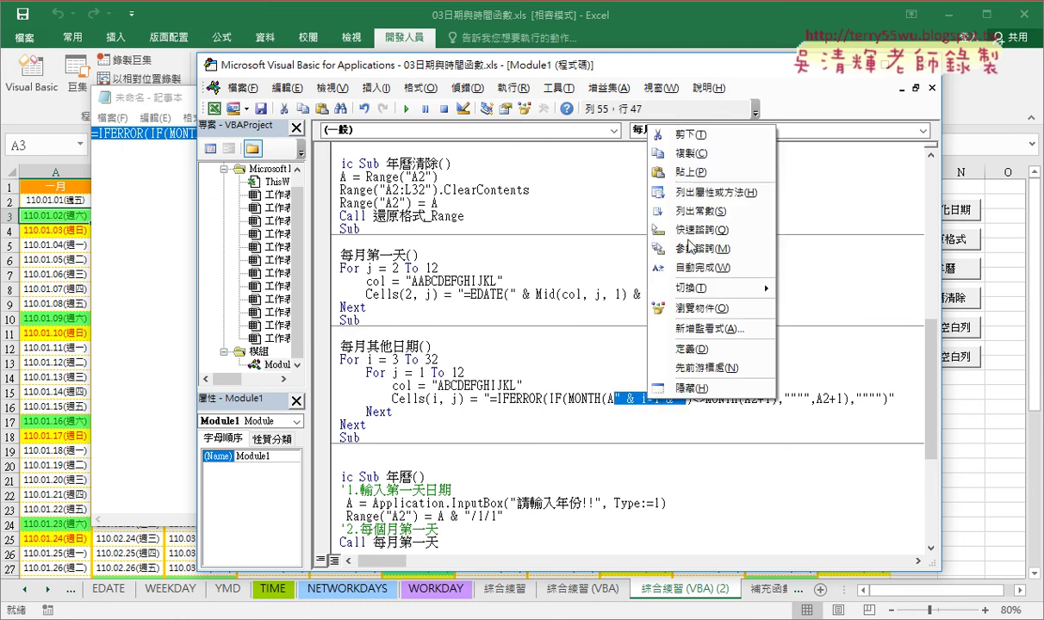
{"action": "left_click", "coordinate": [666, 156]}
{"action": "left_click", "coordinate": [761, 397]}
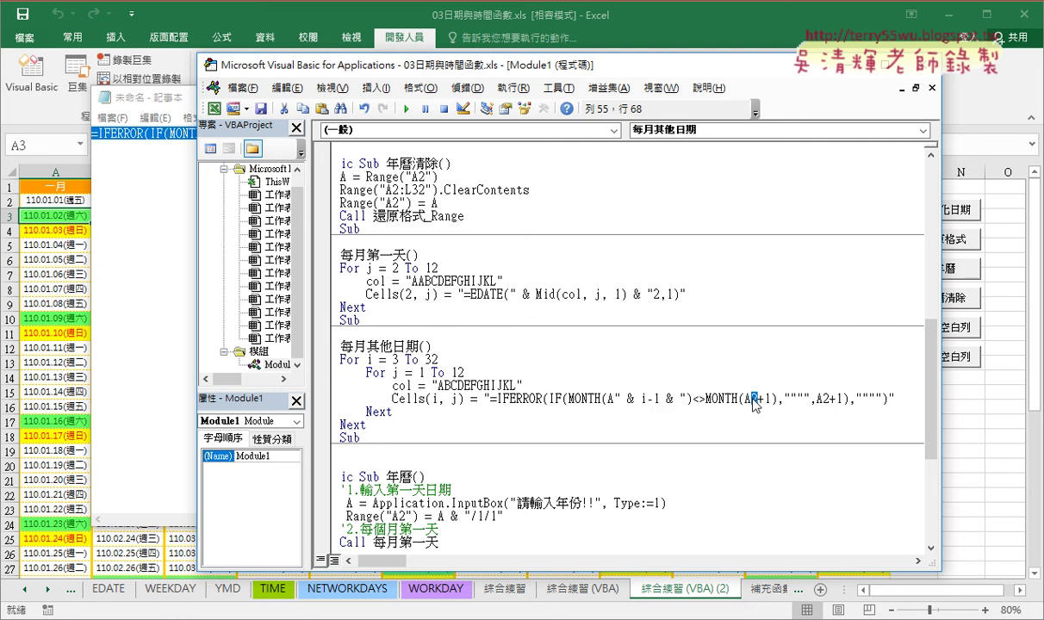
{"action": "right_click", "coordinate": [754, 398]}
{"action": "left_click", "coordinate": [794, 171]}
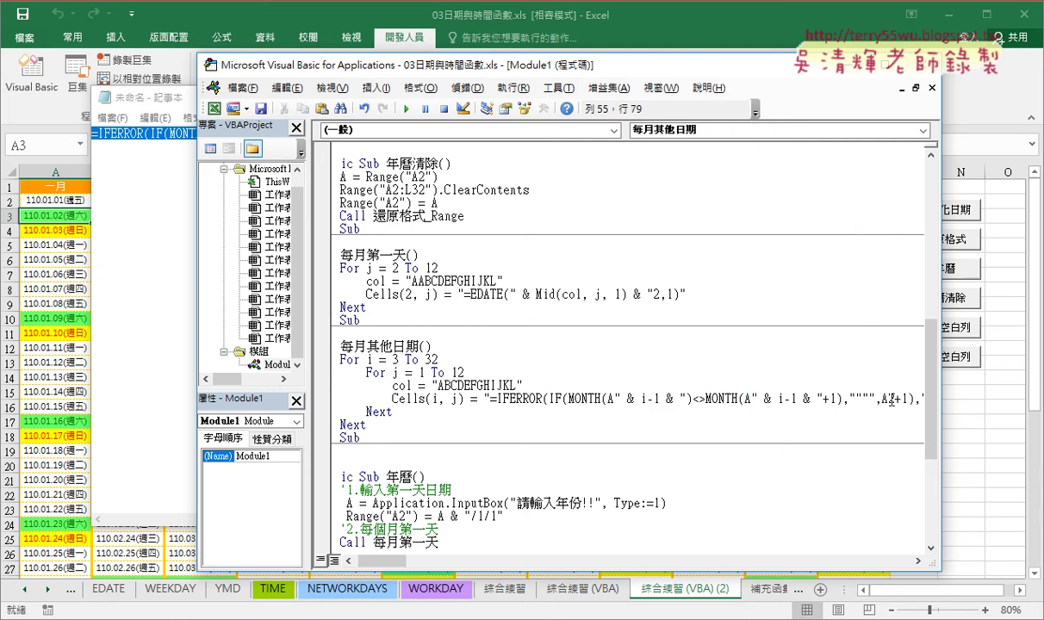
{"action": "left_click", "coordinate": [888, 398]}
{"action": "key", "text": "shift+Right"}
{"action": "right_click", "coordinate": [887, 396]}
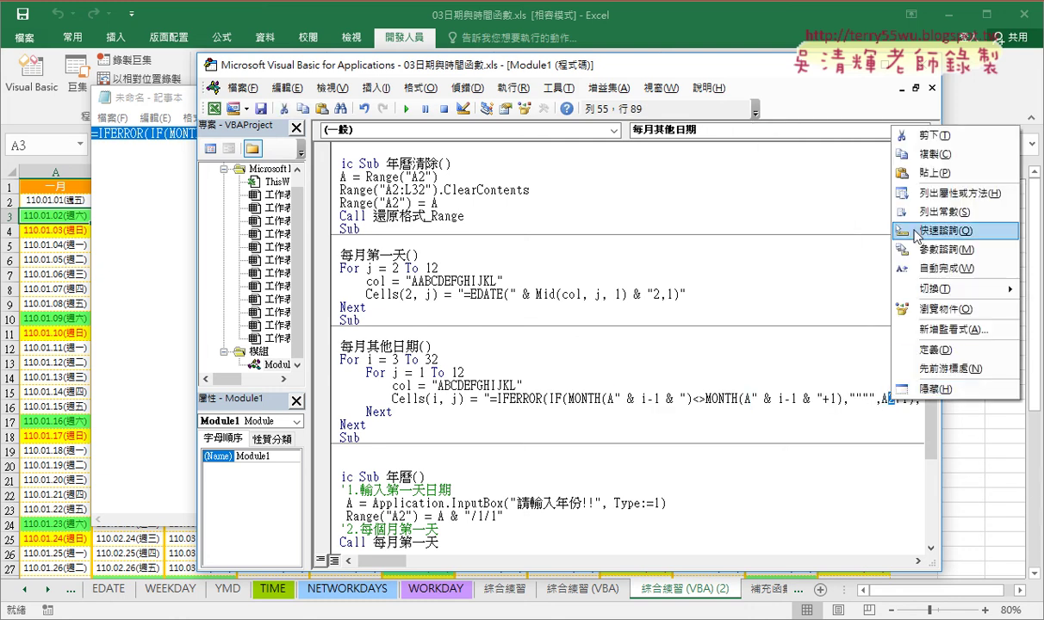
{"action": "left_click", "coordinate": [874, 165]}
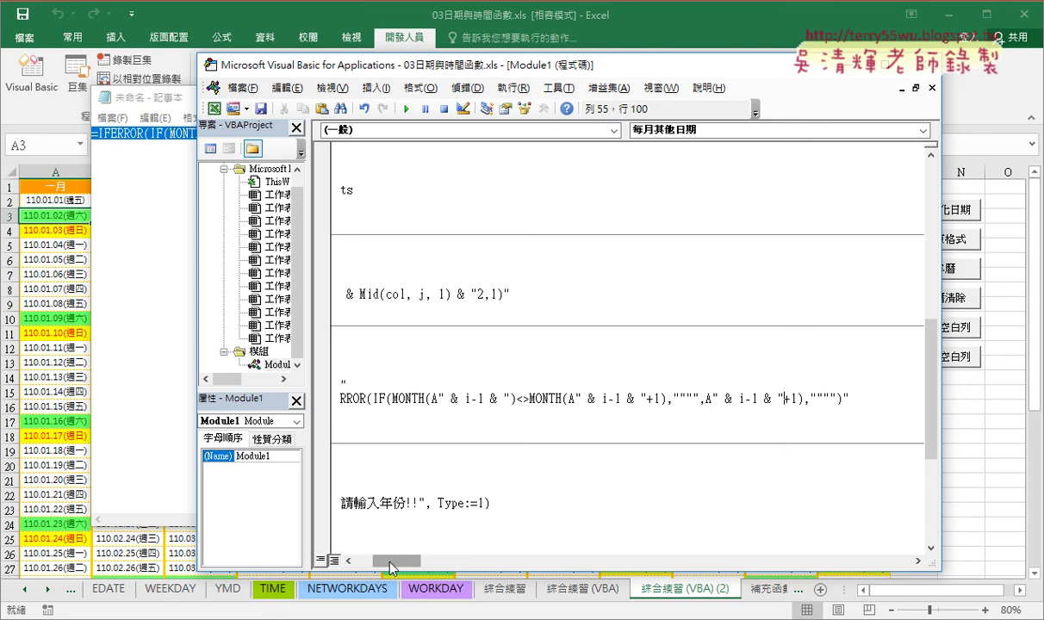
Replace the fixed column A in the first MONTH with & Mid(col, j, 1).
{"action": "left_click_drag", "start_coordinate": [396, 561], "coordinate": [377, 561]}
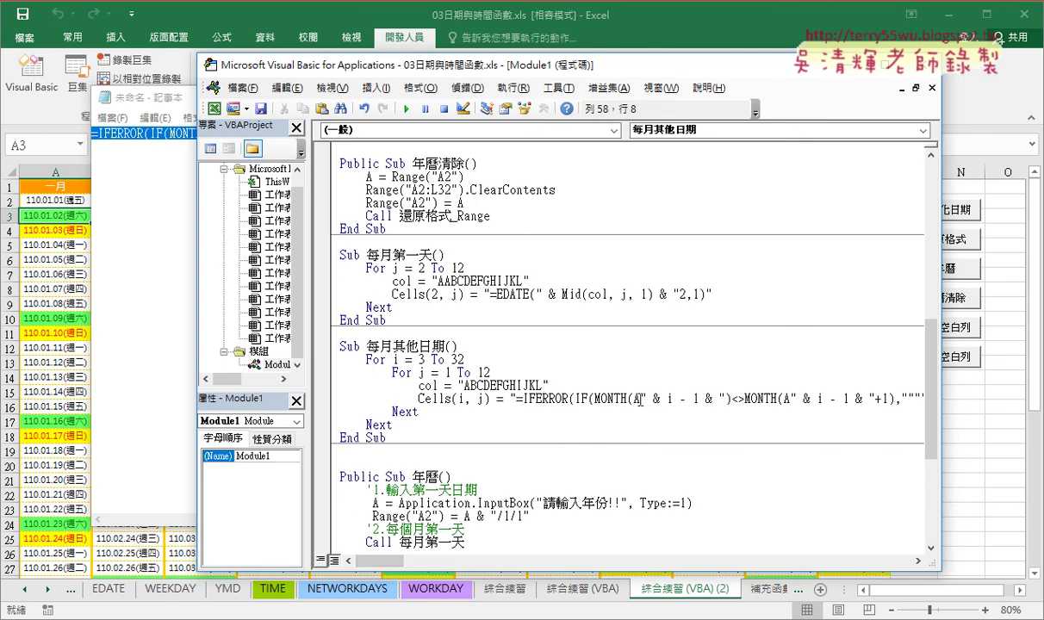
{"action": "double_click", "coordinate": [637, 397]}
{"action": "key", "text": "Delete"}
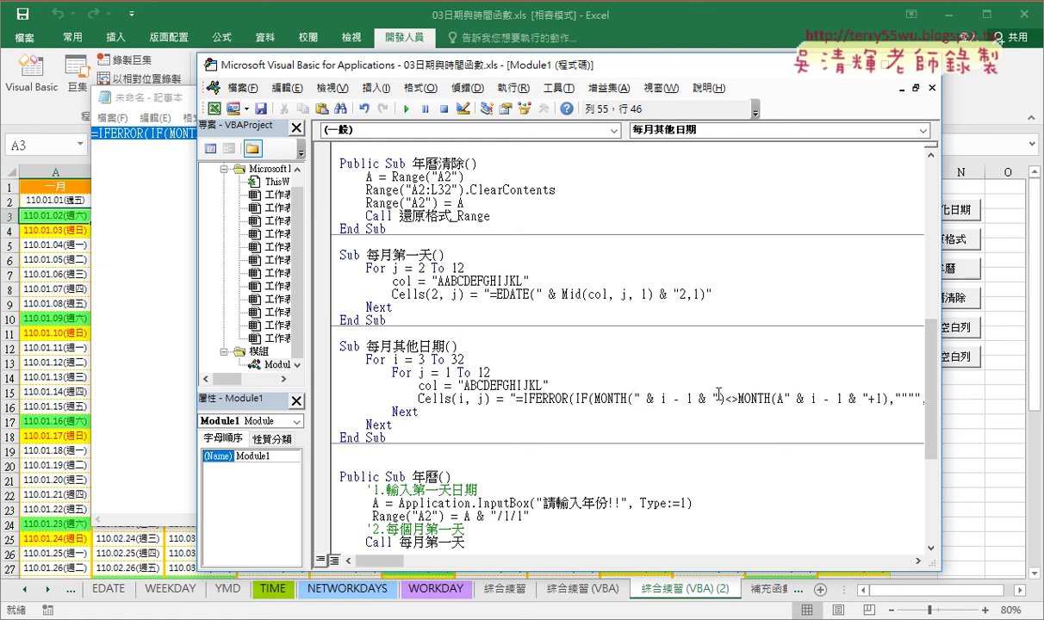
{"action": "key", "text": "Right"}
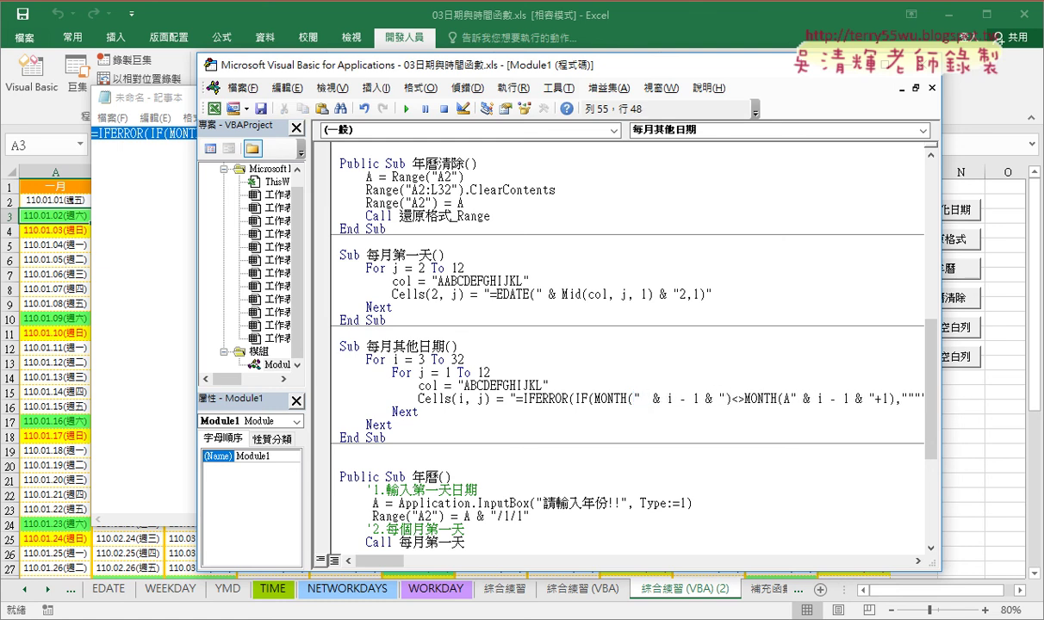
{"action": "type", "text": "& "}
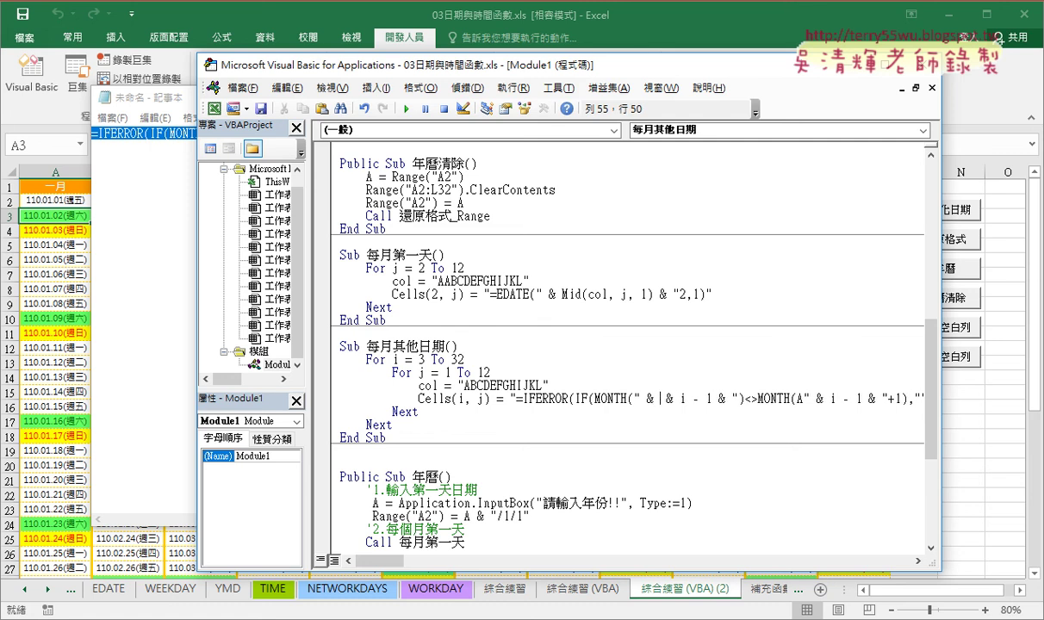
{"action": "type", "text": "mid"}
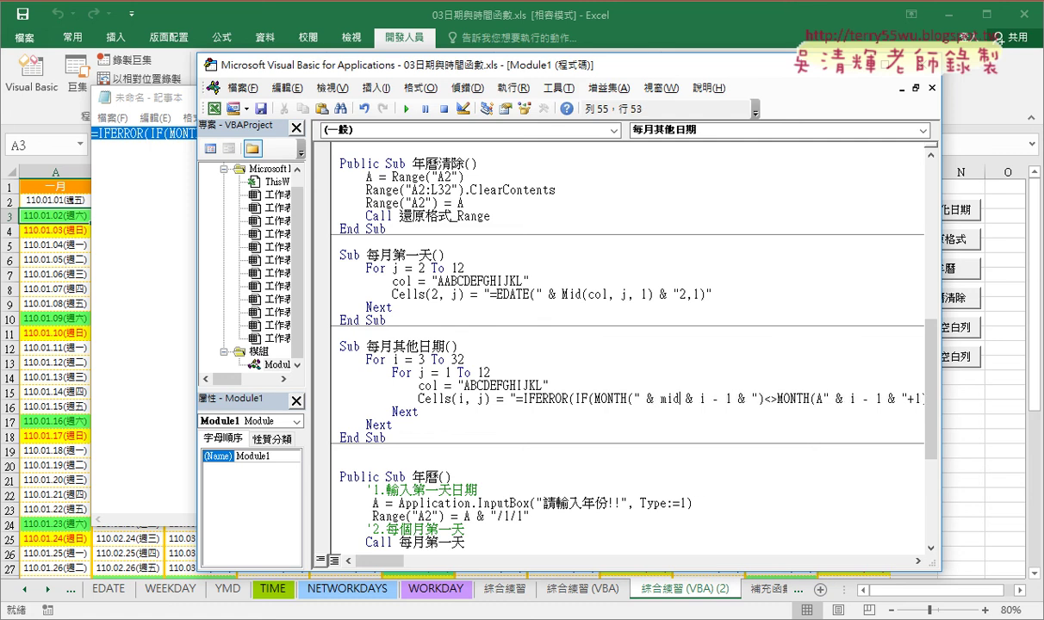
{"action": "type", "text": "("}
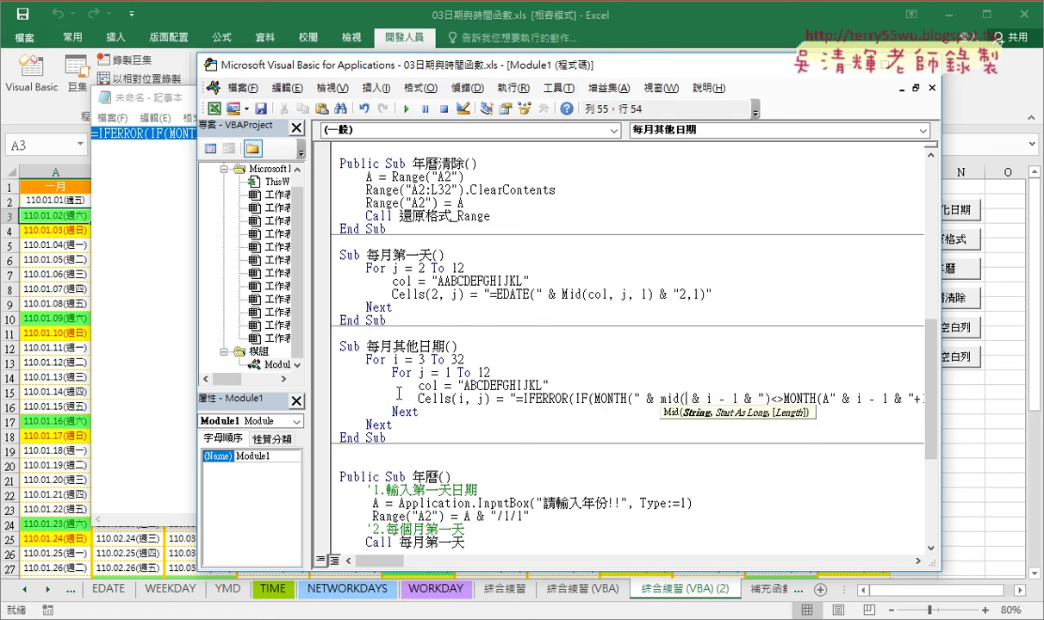
{"action": "type", "text": "c"}
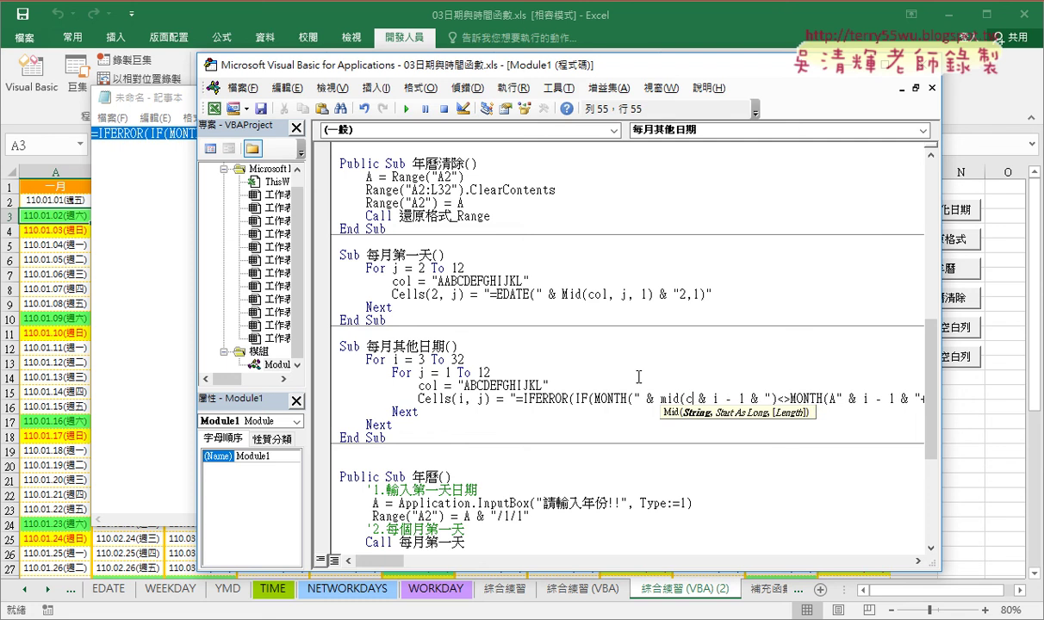
{"action": "type", "text": "ol,"}
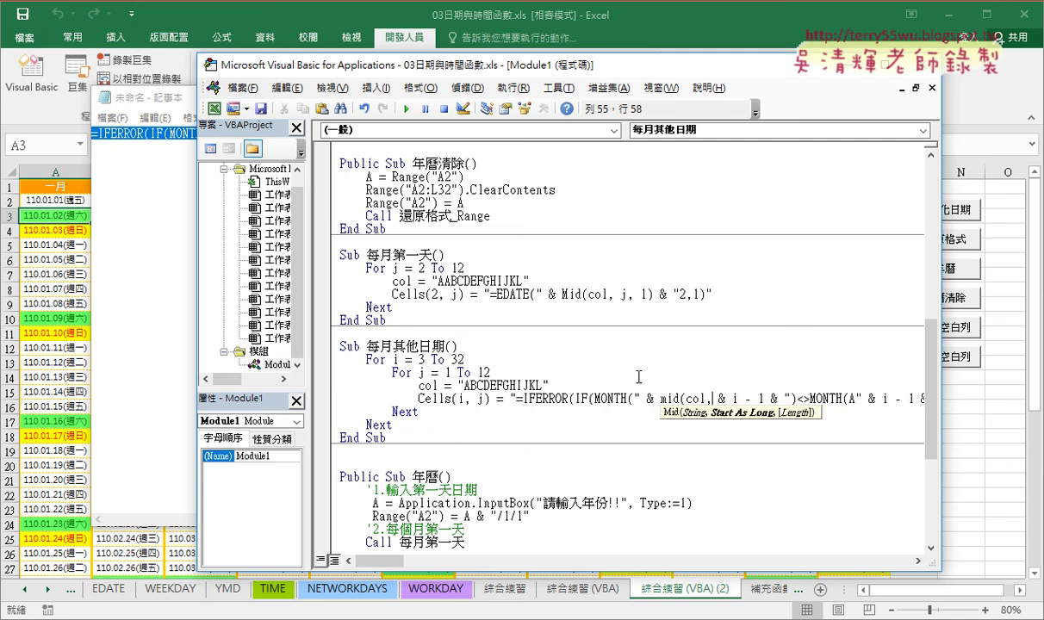
{"action": "type", "text": "j"}
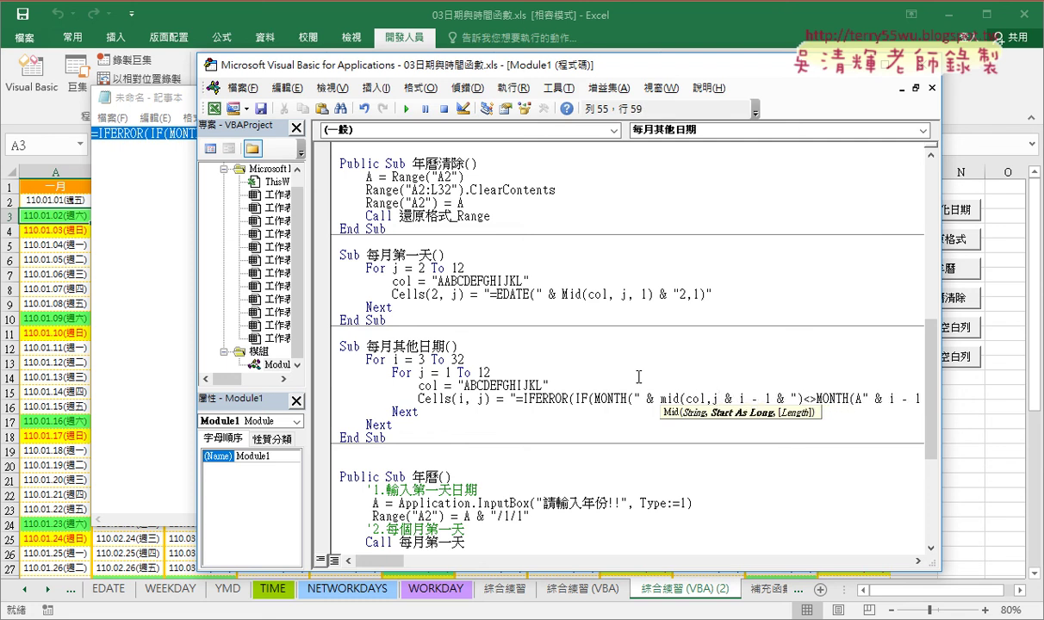
{"action": "type", "text": ",1)"}
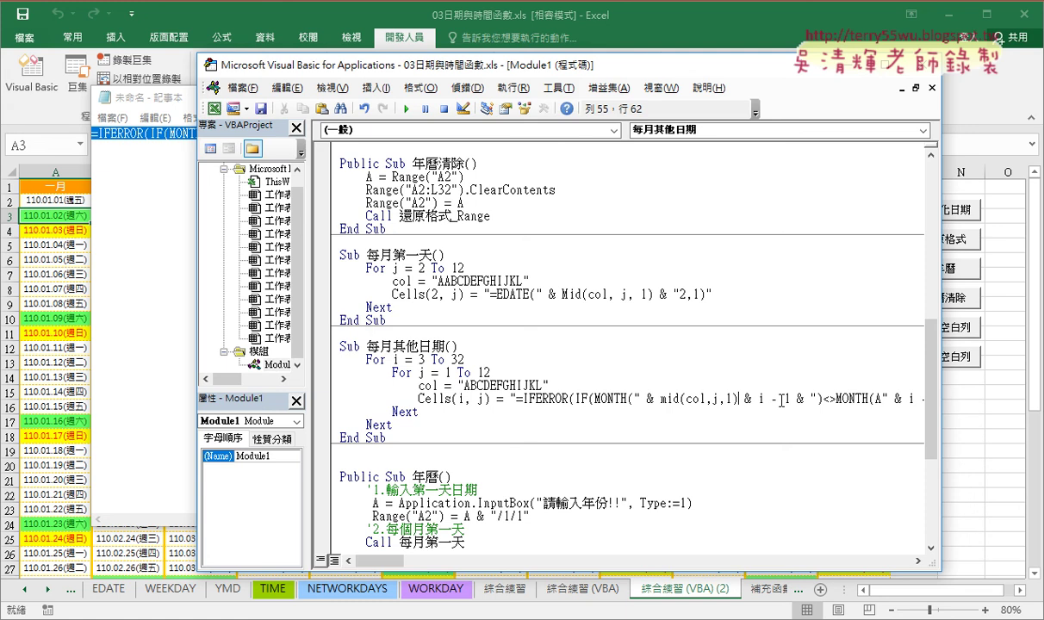
{"action": "key", "text": "Down"}
{"action": "key", "text": "Down"}
{"action": "key", "text": "Down"}
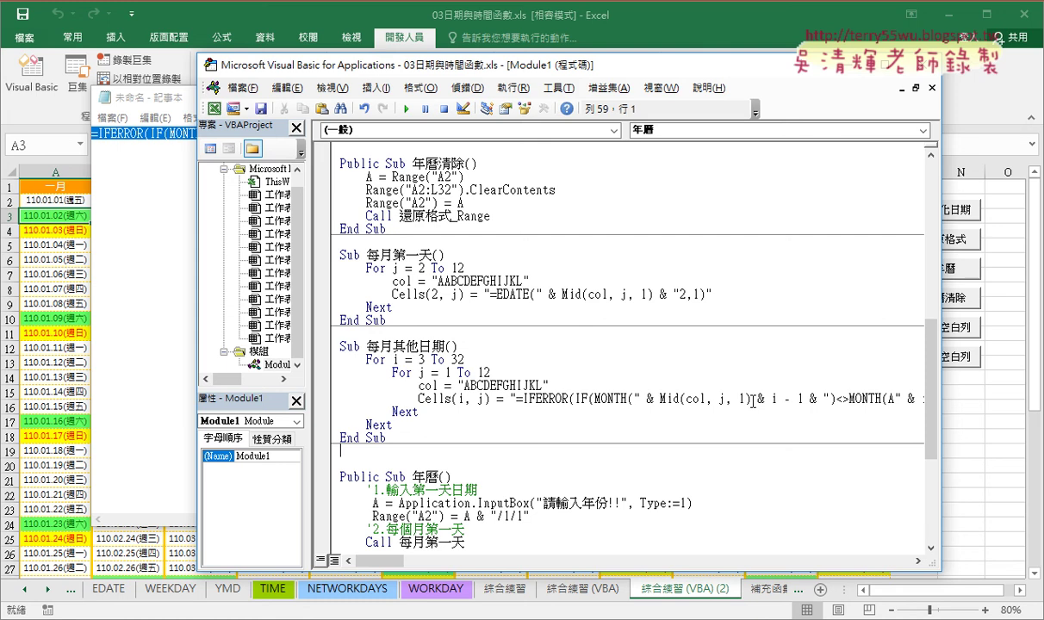
Copy the " & Mid(col, j, 1) expression and paste it over the fixed A in the second MONTH.
{"action": "left_click_drag", "start_coordinate": [752, 398], "coordinate": [635, 401]}
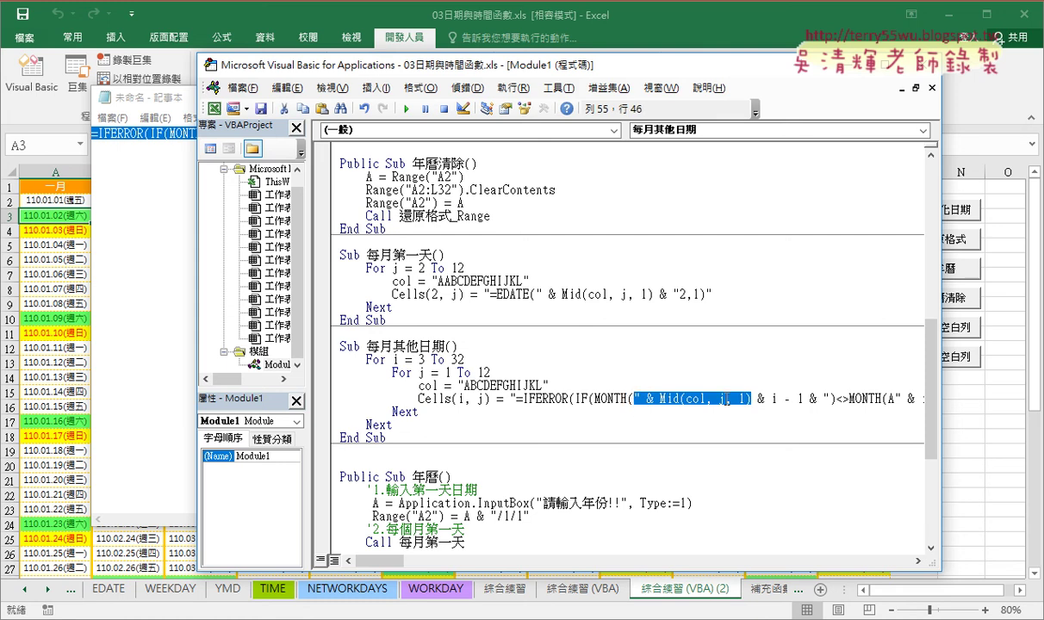
{"action": "left_click_drag", "start_coordinate": [398, 561], "coordinate": [411, 560]}
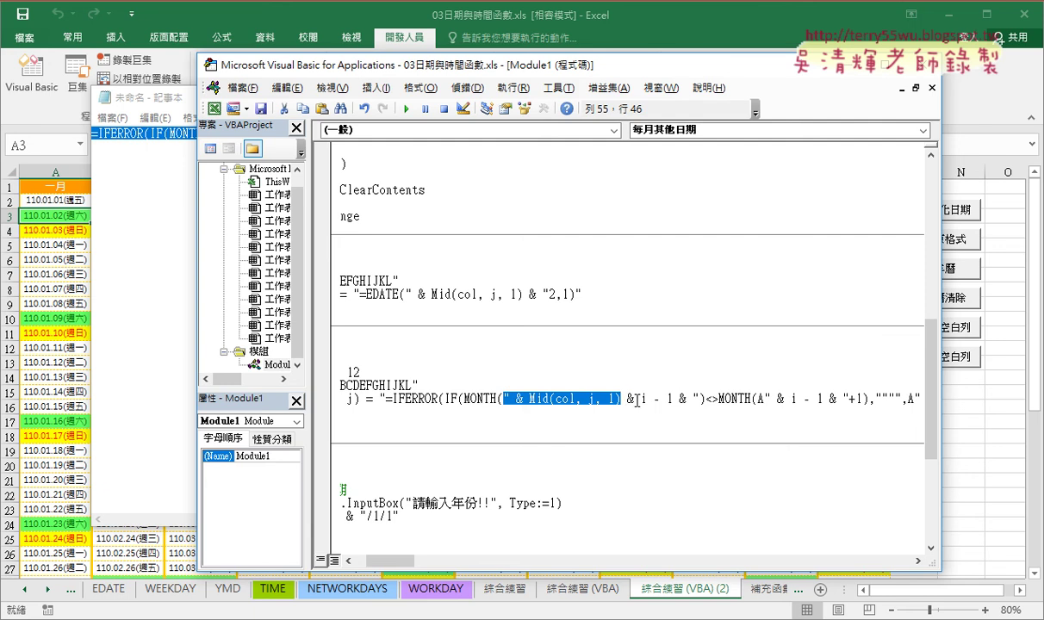
{"action": "left_click_drag", "start_coordinate": [622, 398], "coordinate": [505, 398]}
{"action": "right_click", "coordinate": [510, 391]}
{"action": "left_click", "coordinate": [578, 154]}
{"action": "left_click_drag", "start_coordinate": [758, 398], "coordinate": [777, 398]}
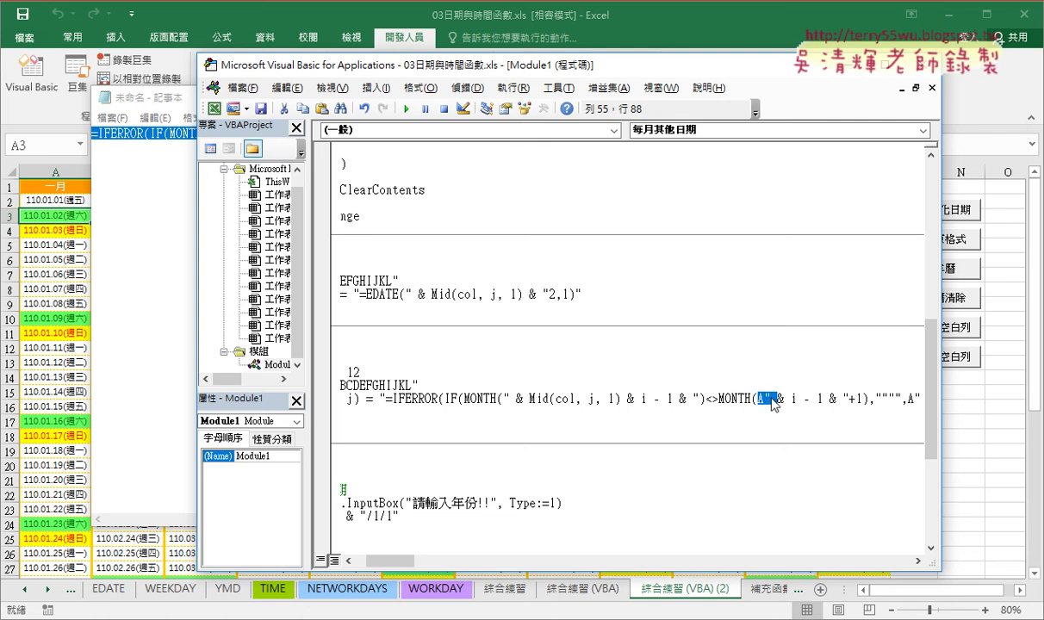
{"action": "right_click", "coordinate": [773, 403]}
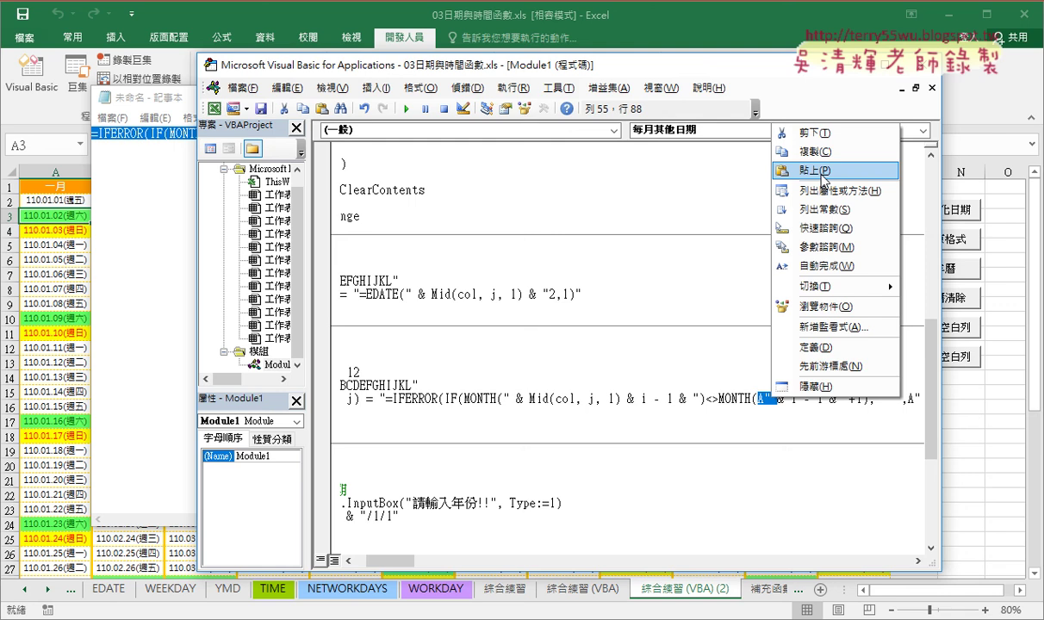
{"action": "left_click", "coordinate": [623, 405]}
{"action": "left_click_drag", "start_coordinate": [623, 405], "coordinate": [506, 409]}
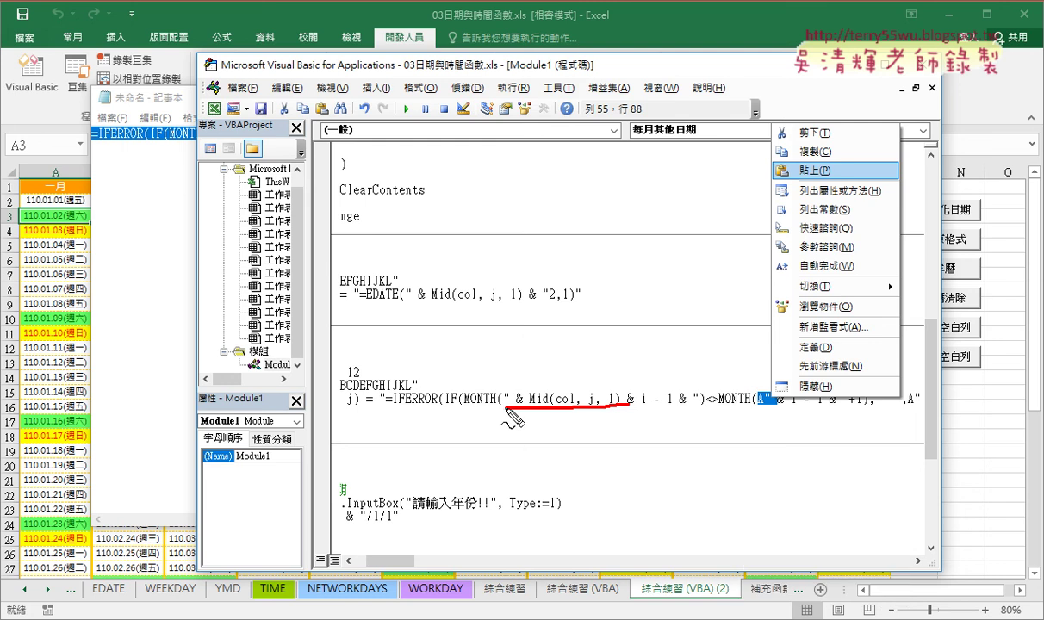
{"action": "mouse_move", "coordinate": [558, 390]}
{"action": "left_mouse_down"}
{"action": "mouse_move", "coordinate": [755, 377]}
{"action": "mouse_move", "coordinate": [737, 341]}
{"action": "left_mouse_up"}
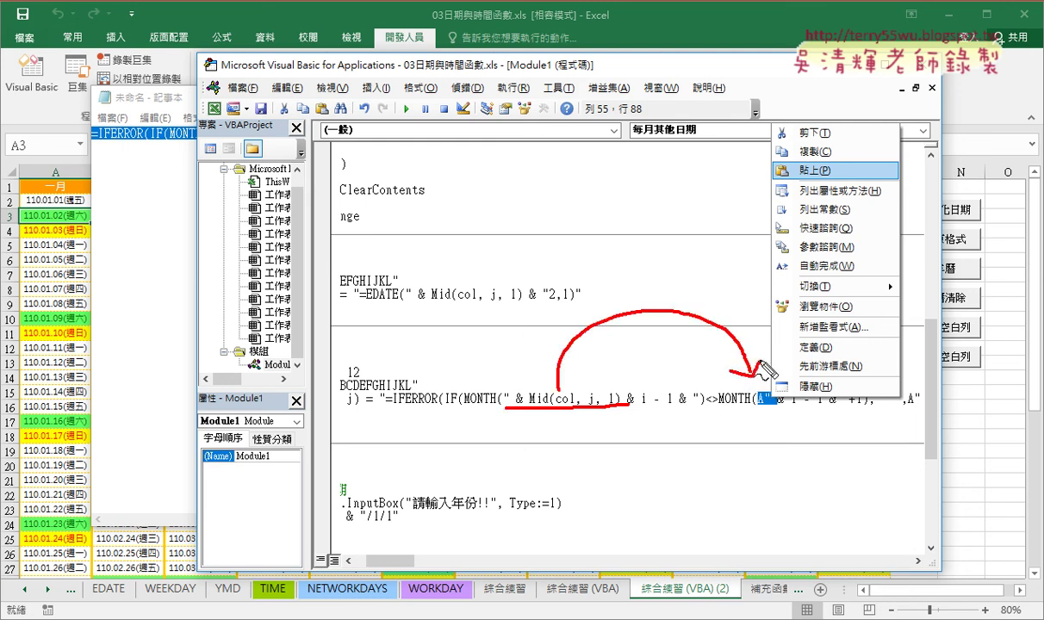
{"action": "key", "text": "Escape"}
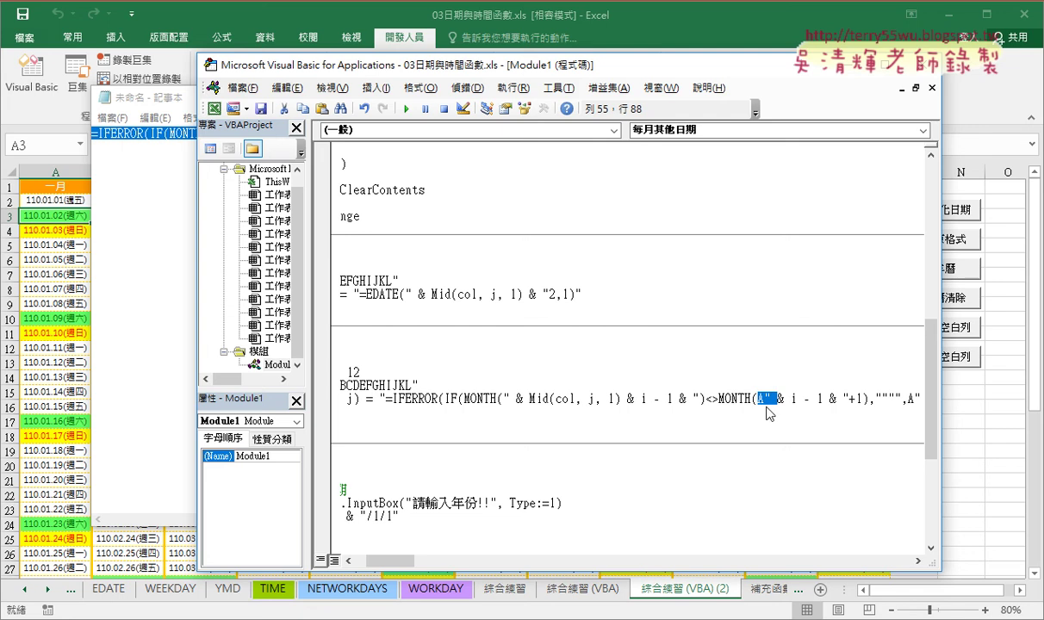
{"action": "right_click", "coordinate": [763, 399]}
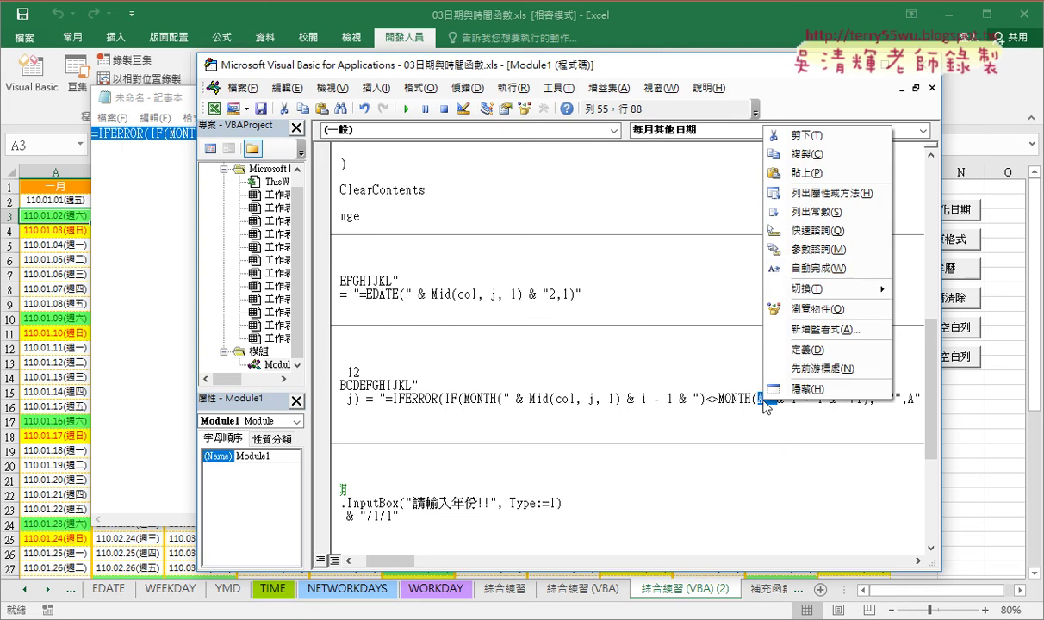
{"action": "left_click", "coordinate": [799, 174]}
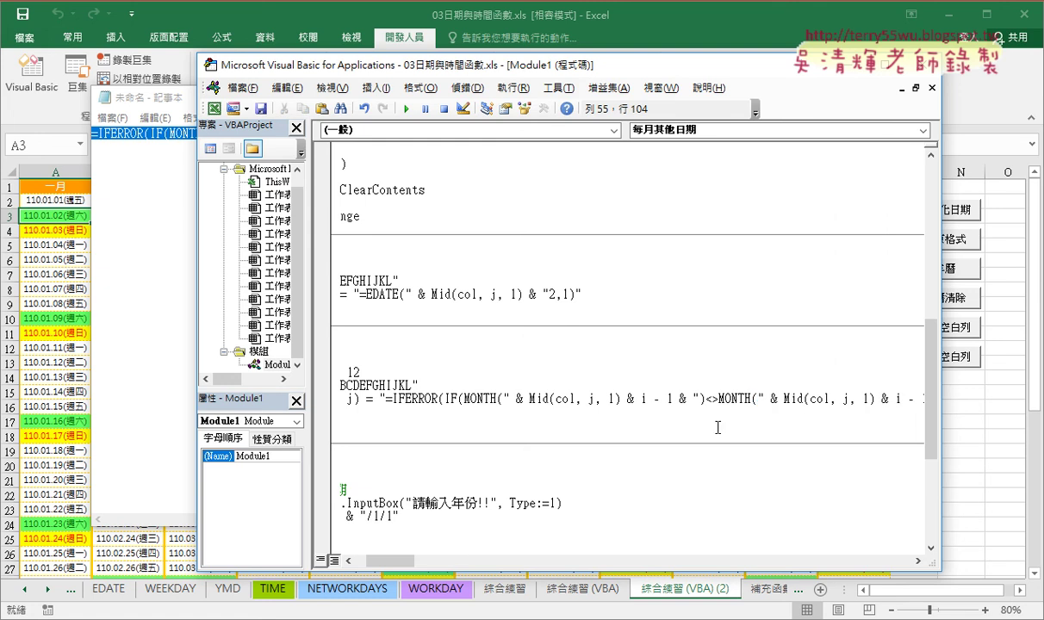
Paste the Mid(col, j, 1) expression over the last fixed A reference in the formula.
{"action": "left_click_drag", "start_coordinate": [408, 561], "coordinate": [436, 561]}
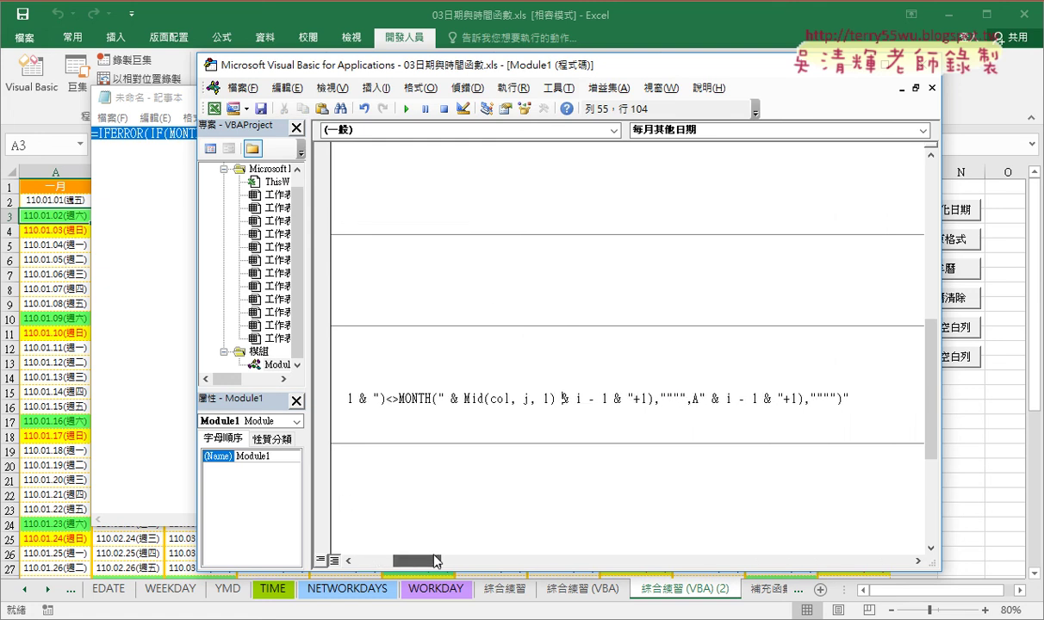
{"action": "double_click", "coordinate": [697, 399]}
{"action": "right_click", "coordinate": [696, 402]}
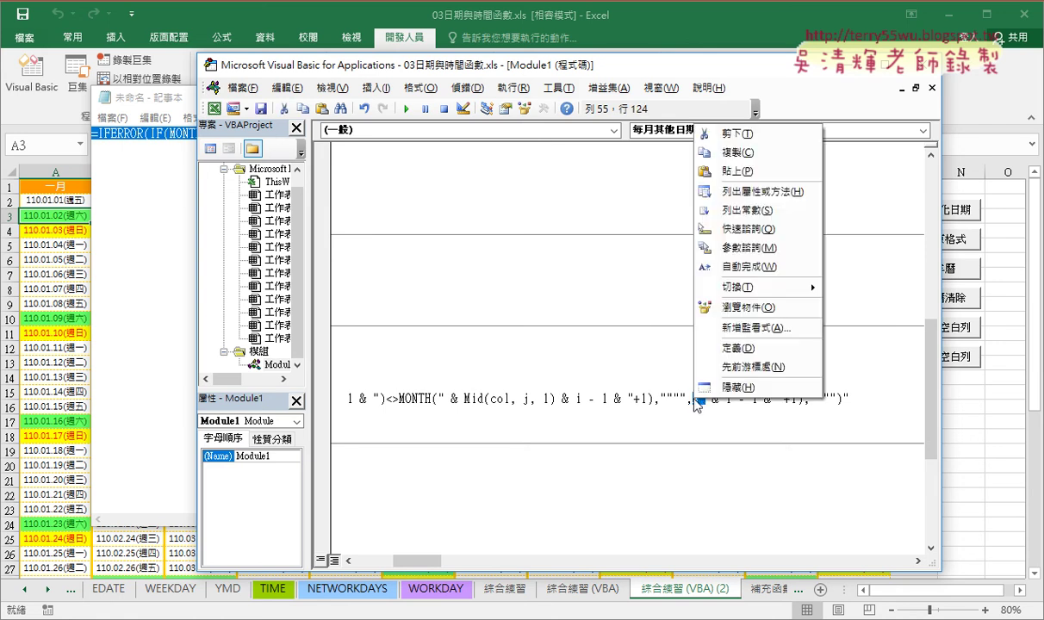
{"action": "left_click", "coordinate": [706, 171]}
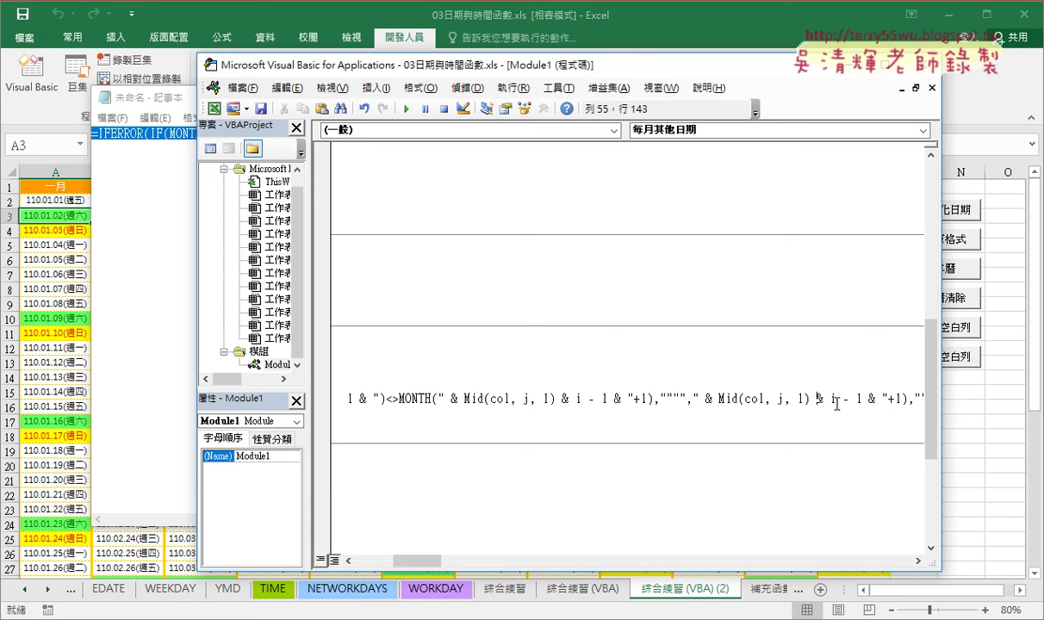
{"action": "left_click", "coordinate": [551, 515]}
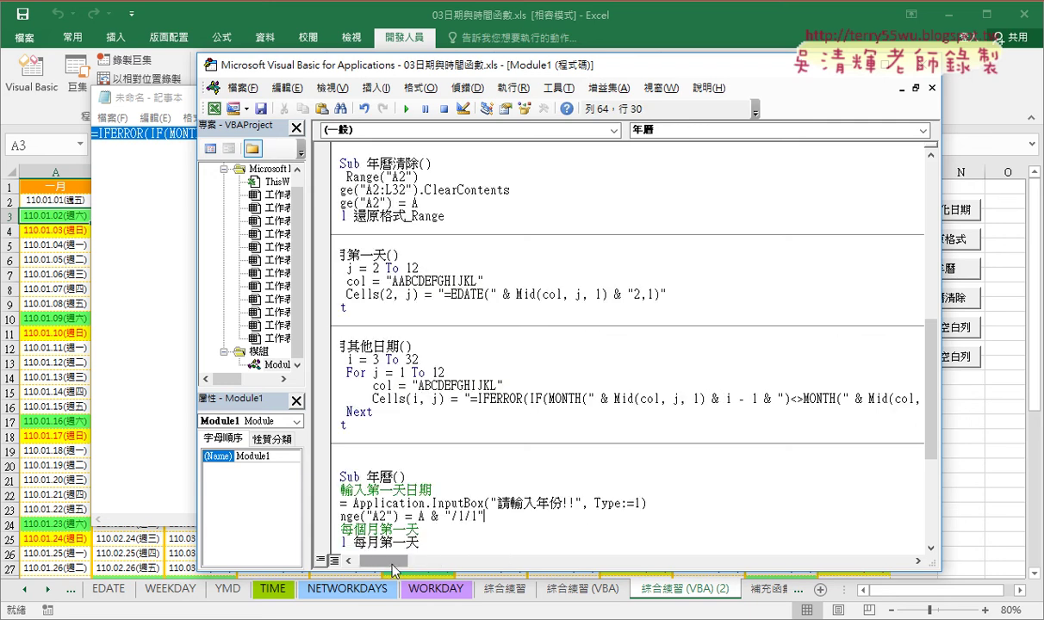
{"action": "left_click_drag", "start_coordinate": [394, 568], "coordinate": [390, 568]}
Clear the old calendar with 年曆清除, then run 年曆 for the year 2020.
{"action": "left_click", "coordinate": [528, 399]}
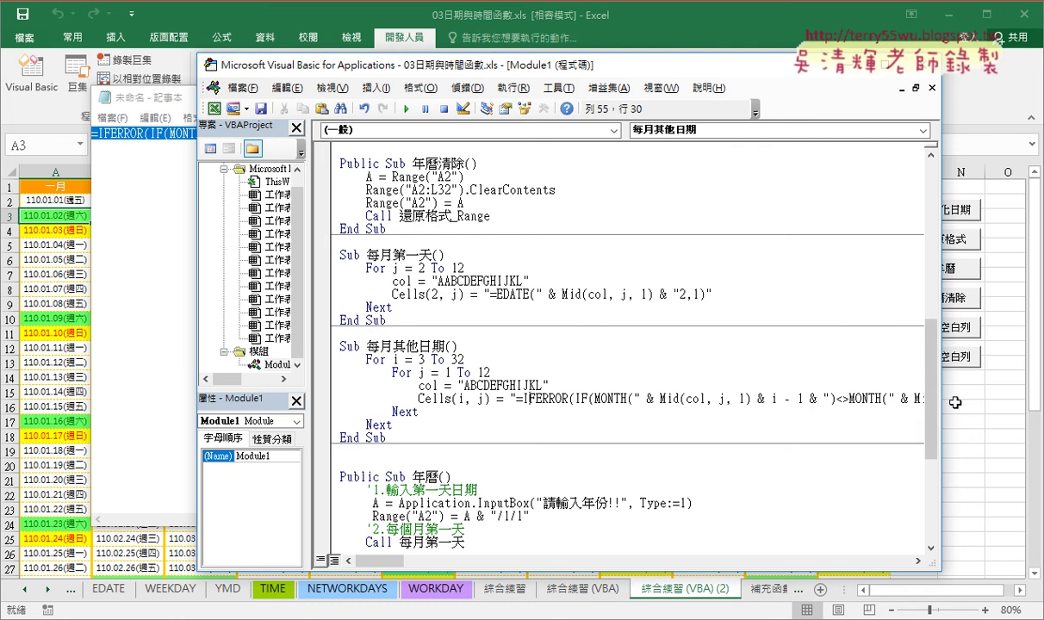
{"action": "left_click", "coordinate": [1000, 406]}
{"action": "left_click", "coordinate": [947, 297]}
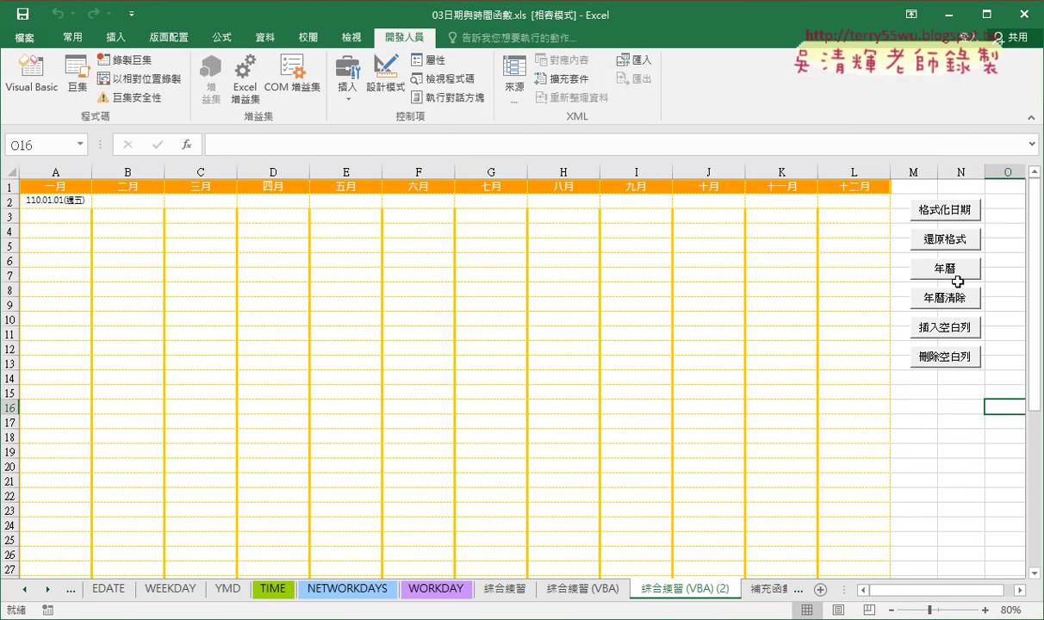
{"action": "left_click", "coordinate": [947, 268]}
{"action": "type", "text": "202"}
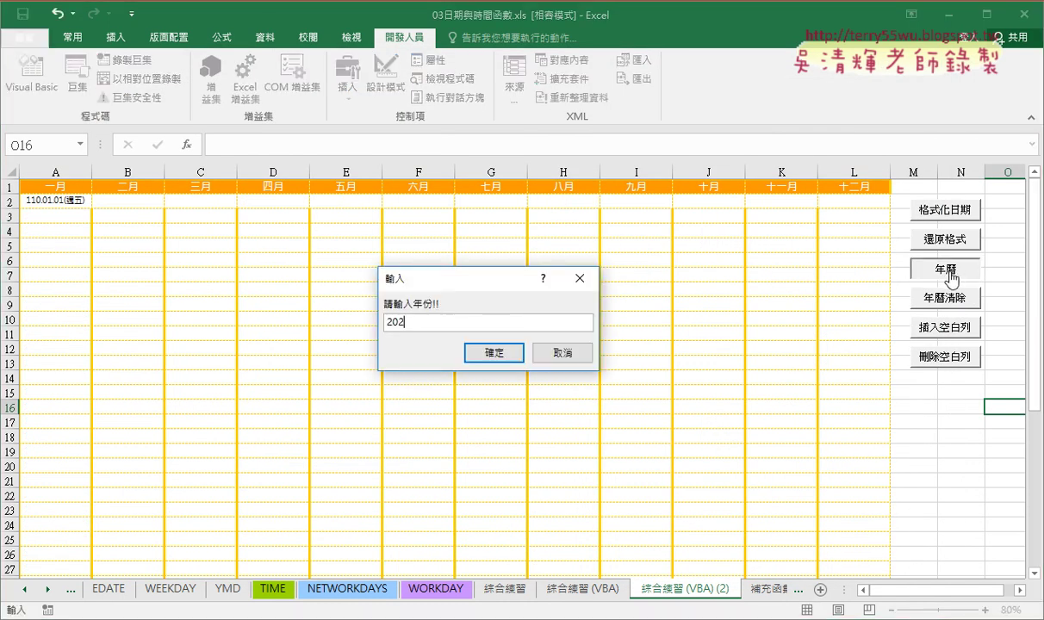
{"action": "type", "text": "0"}
{"action": "left_click", "coordinate": [495, 353]}
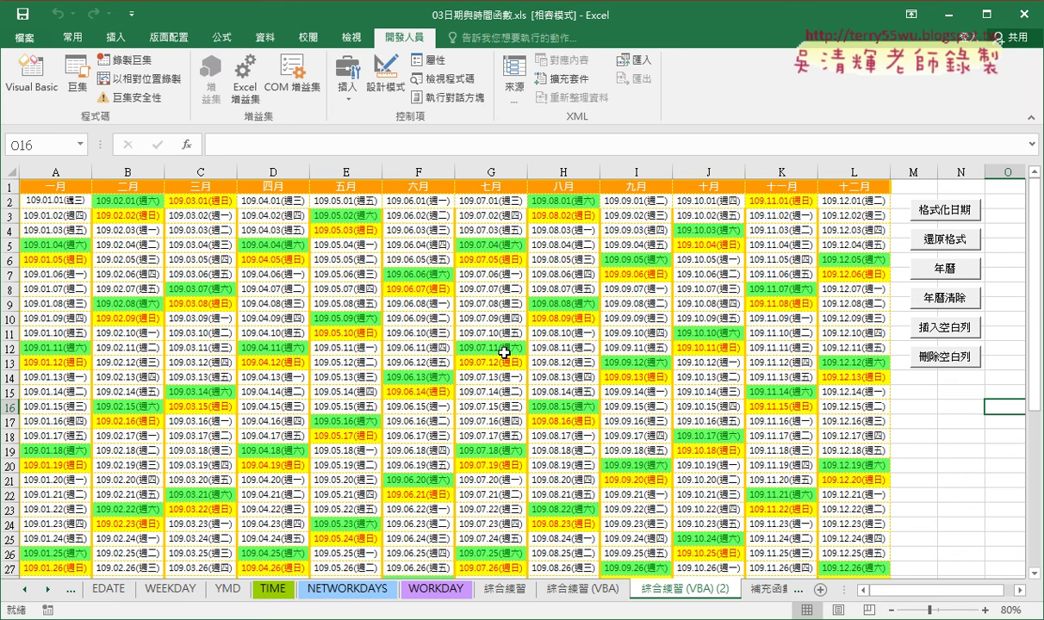
Scroll up to Sub 年曆() in 程式碼.docx and select the whole procedure.
{"action": "key", "text": "alt+Tab"}
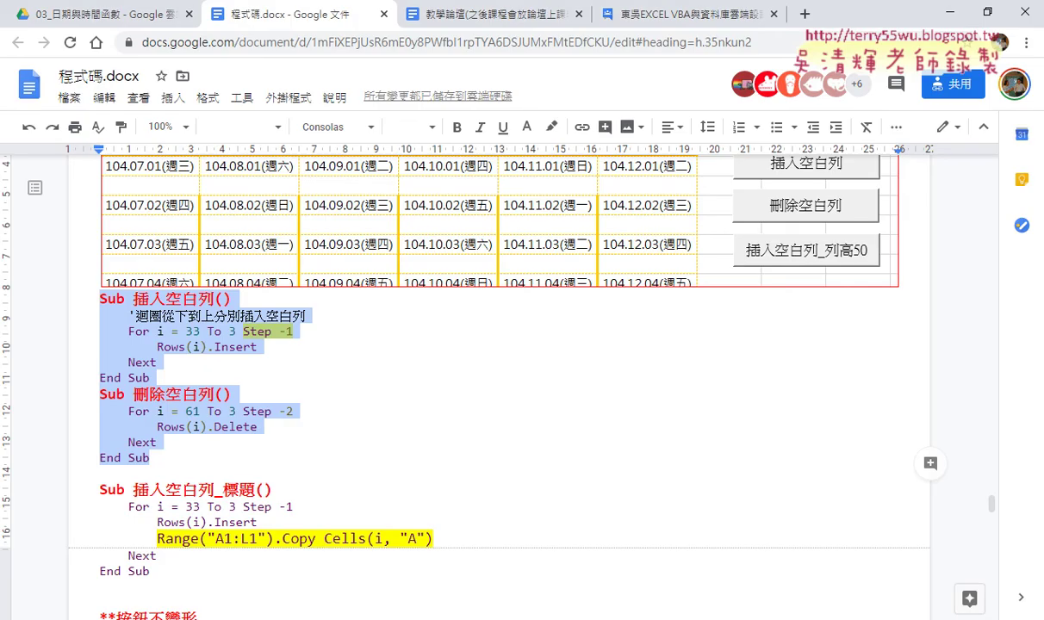
{"action": "scroll", "coordinate": [509, 451], "scroll_direction": "up", "scroll_amount": 5}
{"action": "scroll", "coordinate": [509, 451], "scroll_direction": "up", "scroll_amount": 5}
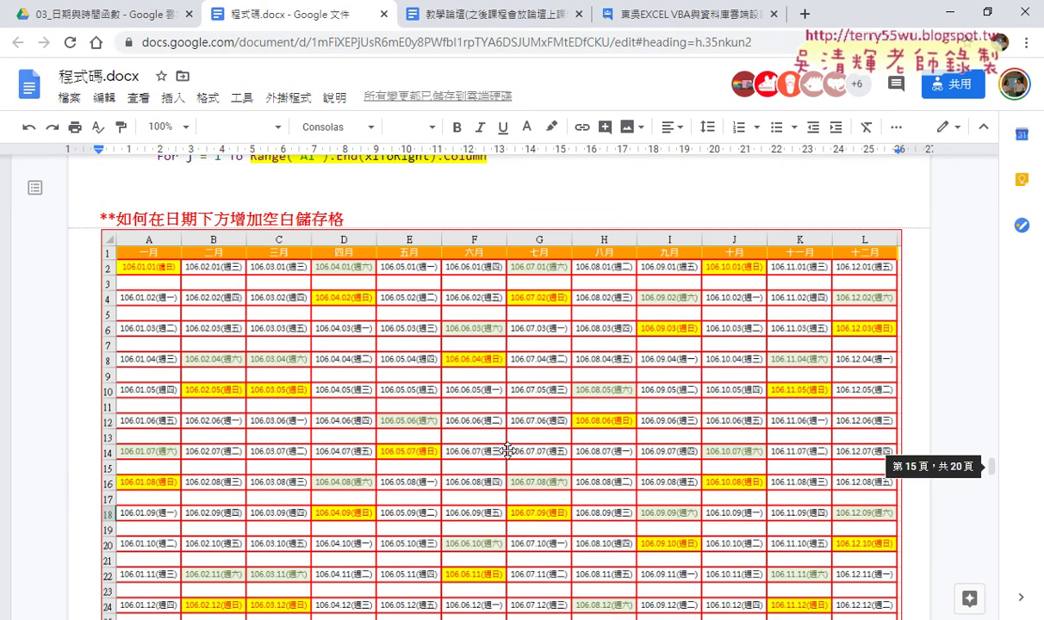
{"action": "scroll", "coordinate": [509, 452], "scroll_direction": "up", "scroll_amount": 3}
{"action": "scroll", "coordinate": [509, 451], "scroll_direction": "up", "scroll_amount": 1}
{"action": "scroll", "coordinate": [509, 452], "scroll_direction": "up", "scroll_amount": 1}
{"action": "scroll", "coordinate": [508, 451], "scroll_direction": "up", "scroll_amount": 1}
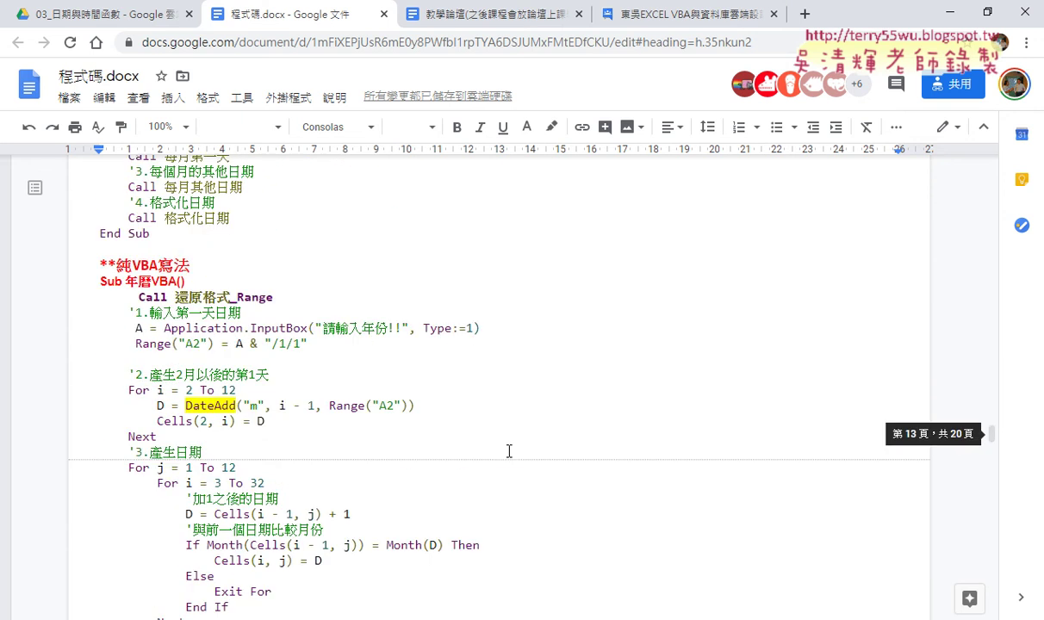
{"action": "scroll", "coordinate": [509, 451], "scroll_direction": "up", "scroll_amount": 2}
{"action": "scroll", "coordinate": [509, 452], "scroll_direction": "up", "scroll_amount": 1}
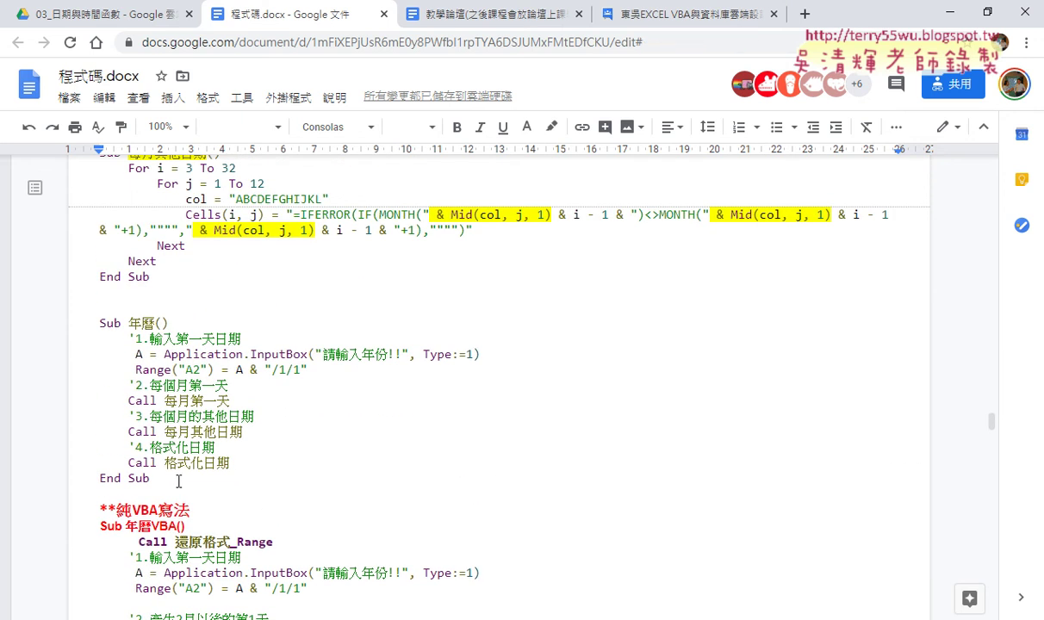
{"action": "left_click_drag", "start_coordinate": [153, 479], "coordinate": [75, 318]}
{"action": "scroll", "coordinate": [195, 361], "scroll_direction": "up", "scroll_amount": 2}
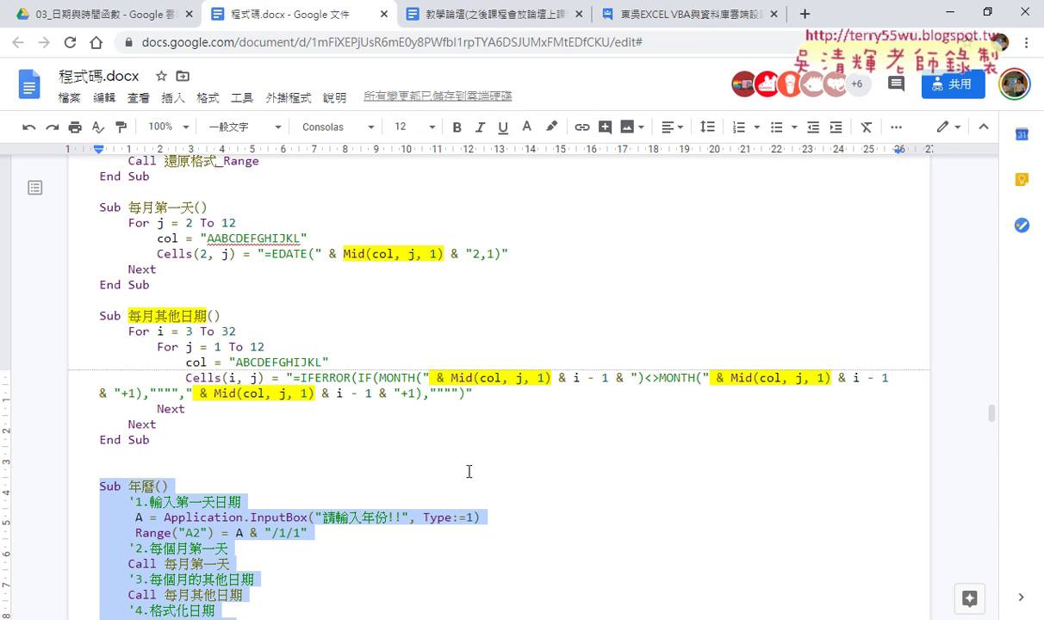
{"action": "left_click", "coordinate": [946, 12]}
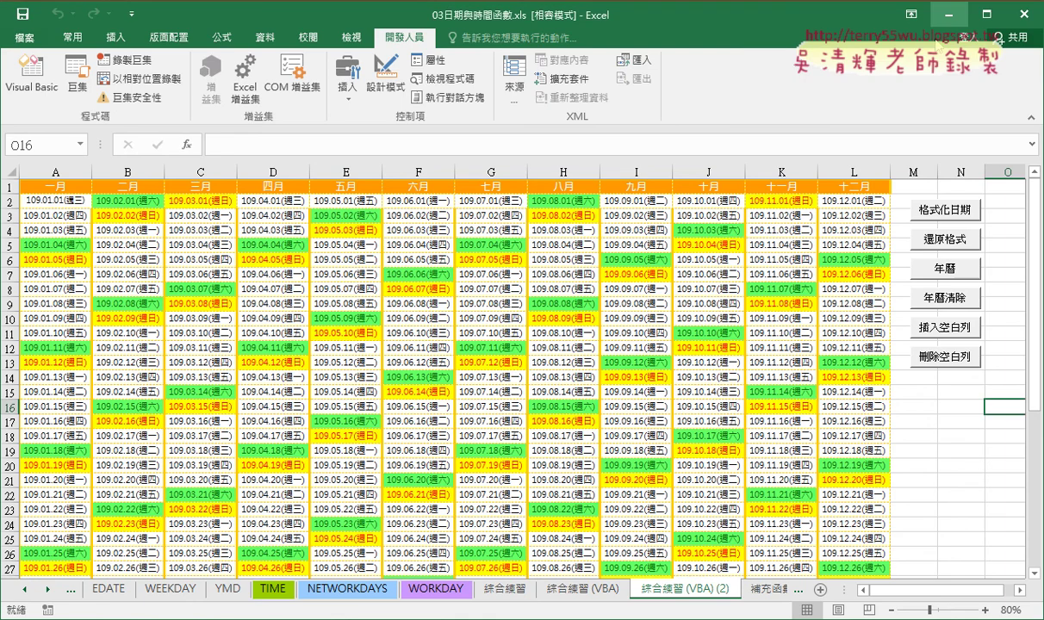
{"action": "left_click", "coordinate": [960, 435]}
{"action": "left_click", "coordinate": [944, 330]}
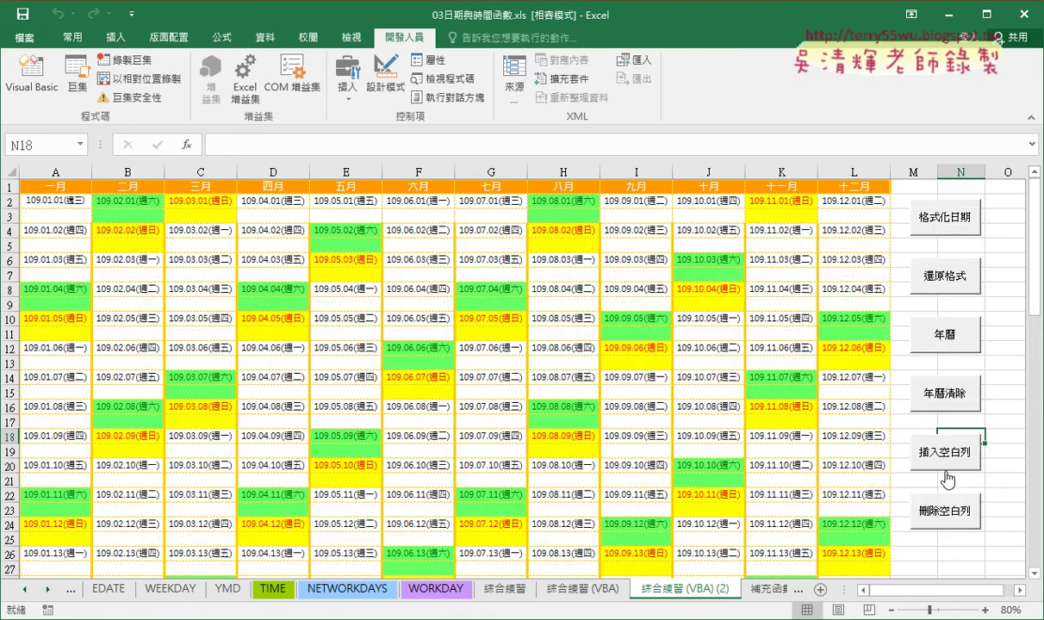
{"action": "left_click", "coordinate": [951, 510]}
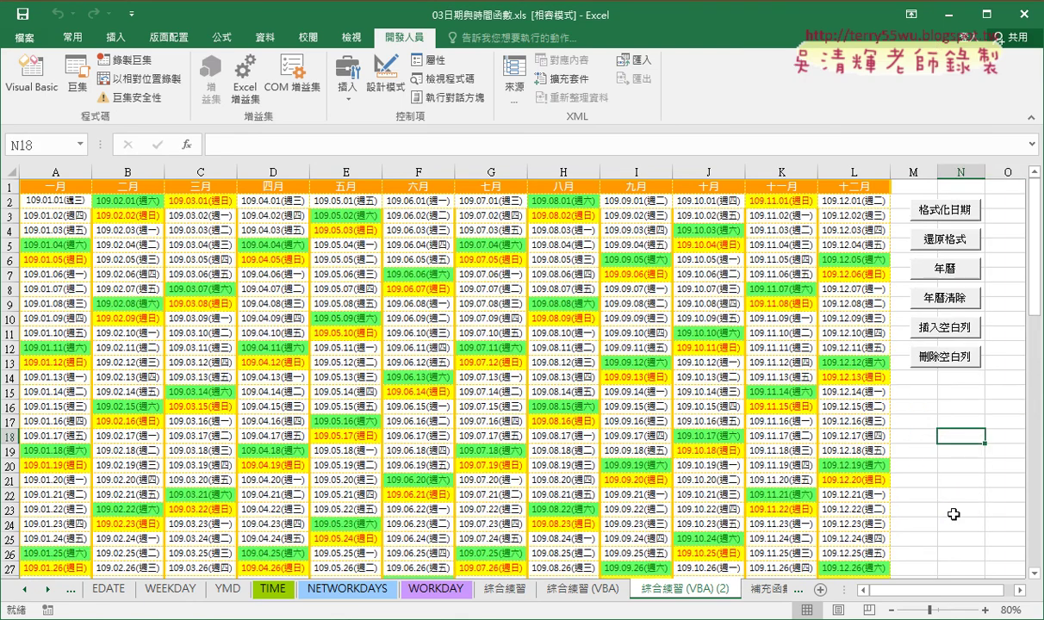
Highlight Rows(i).Insert, Rows(i).Delete and Step -1 under 補充插入空白列與設定列高 in 程式碼.docx.
{"action": "key", "text": "alt+Tab"}
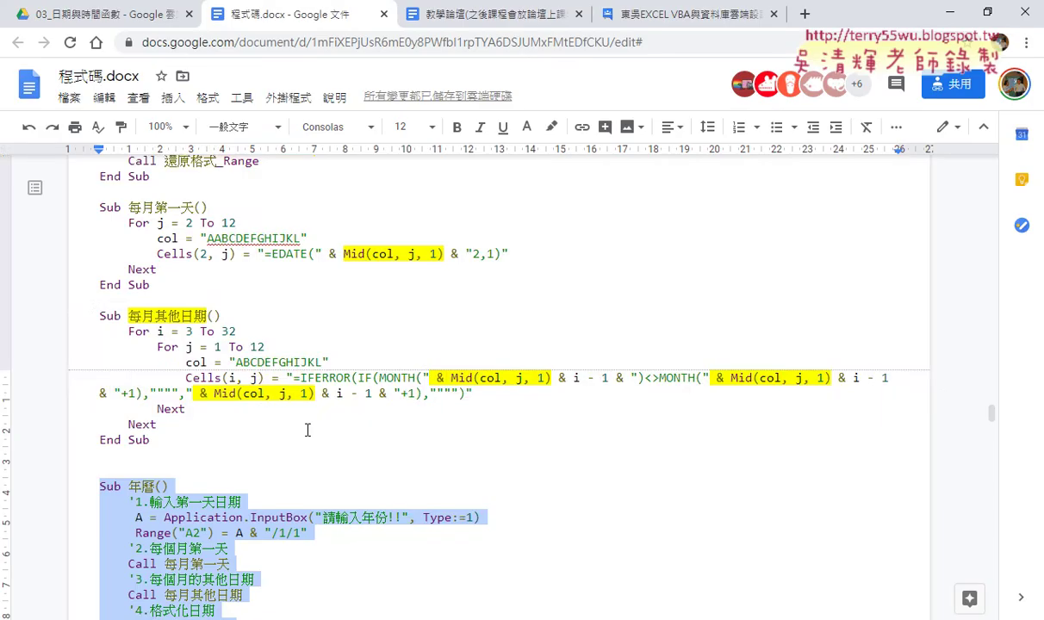
{"action": "scroll", "coordinate": [308, 429], "scroll_direction": "down", "scroll_amount": 5}
{"action": "scroll", "coordinate": [308, 429], "scroll_direction": "down", "scroll_amount": 3}
{"action": "scroll", "coordinate": [309, 429], "scroll_direction": "down", "scroll_amount": 5}
{"action": "scroll", "coordinate": [308, 429], "scroll_direction": "down", "scroll_amount": 5}
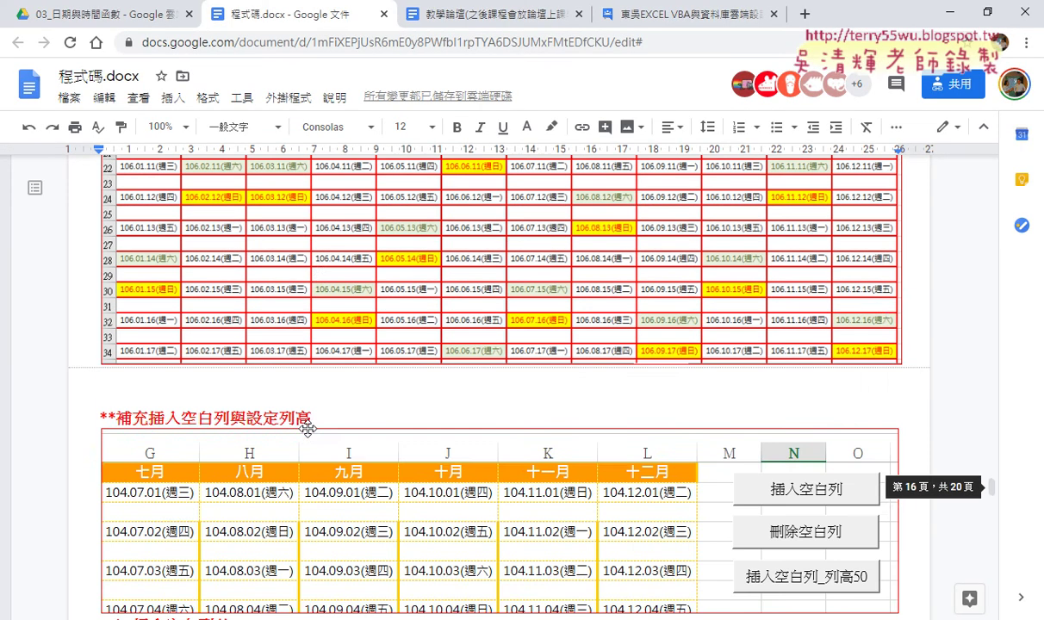
{"action": "scroll", "coordinate": [253, 435], "scroll_direction": "down", "scroll_amount": 3}
{"action": "left_click_drag", "start_coordinate": [255, 428], "coordinate": [157, 429]}
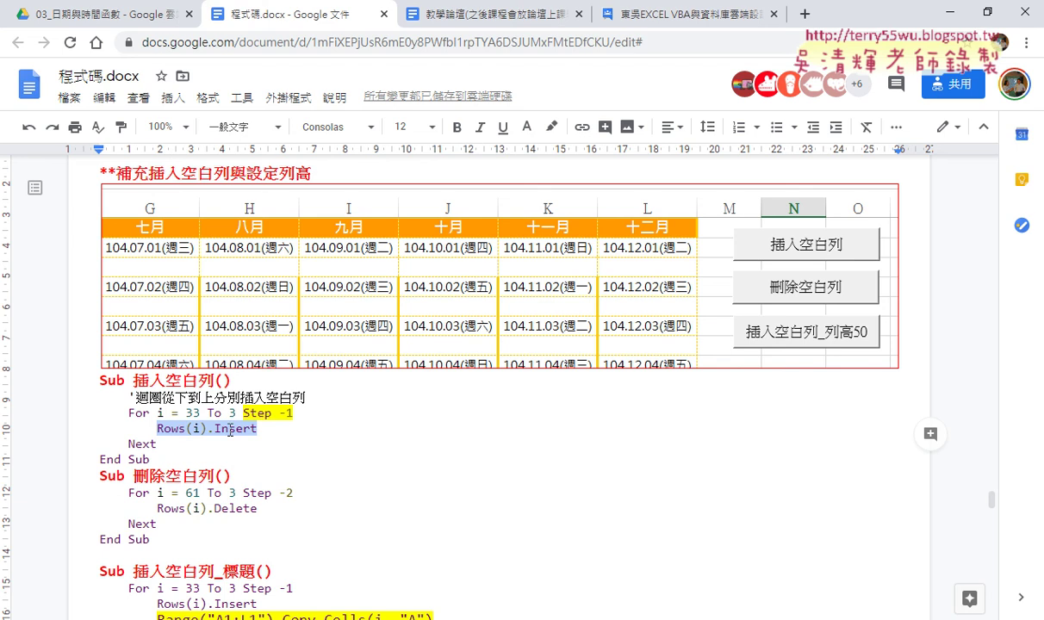
{"action": "left_click_drag", "start_coordinate": [257, 508], "coordinate": [158, 508]}
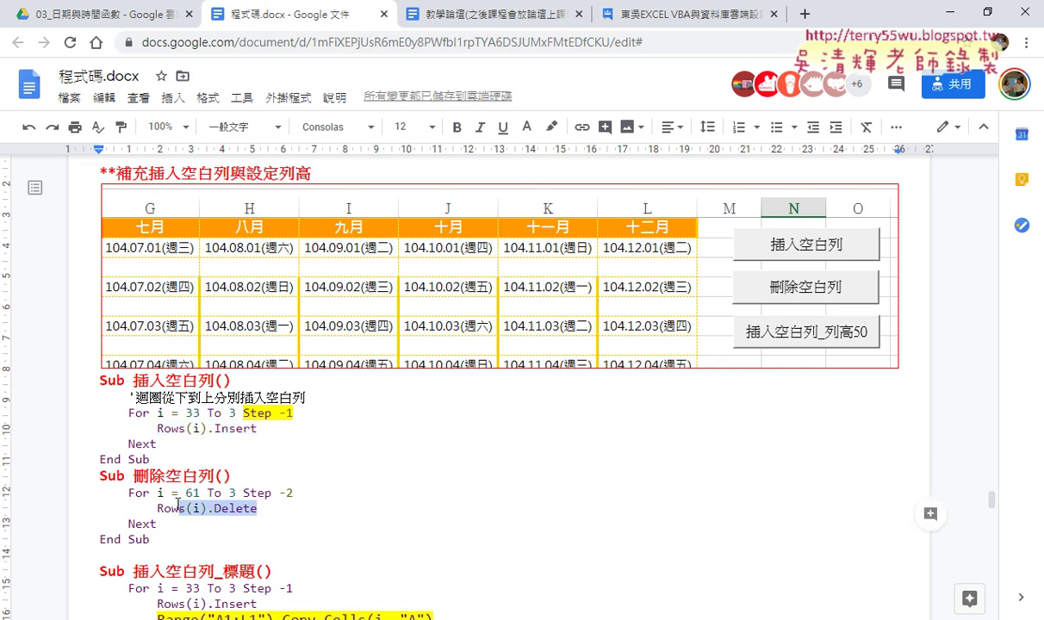
{"action": "left_click_drag", "start_coordinate": [293, 414], "coordinate": [242, 413]}
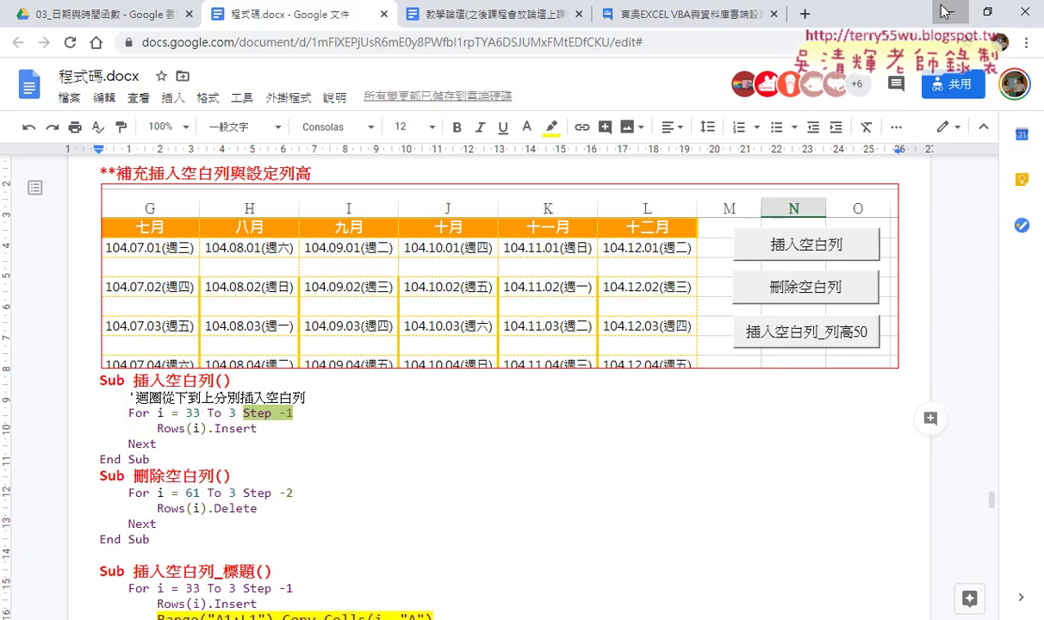
{"action": "key", "text": "alt+Tab"}
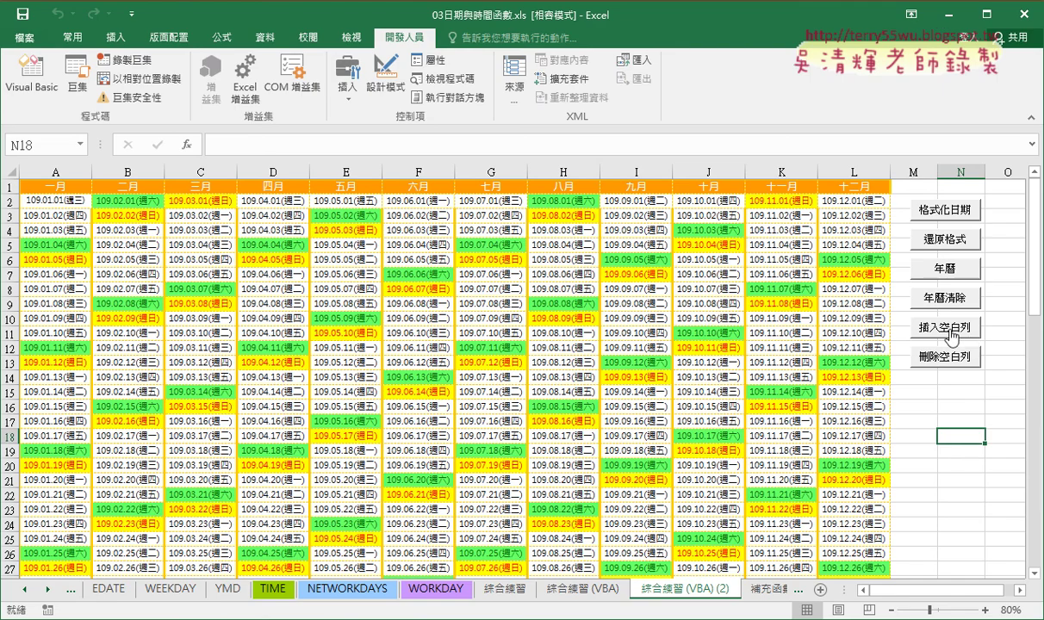
{"action": "left_click", "coordinate": [10, 215]}
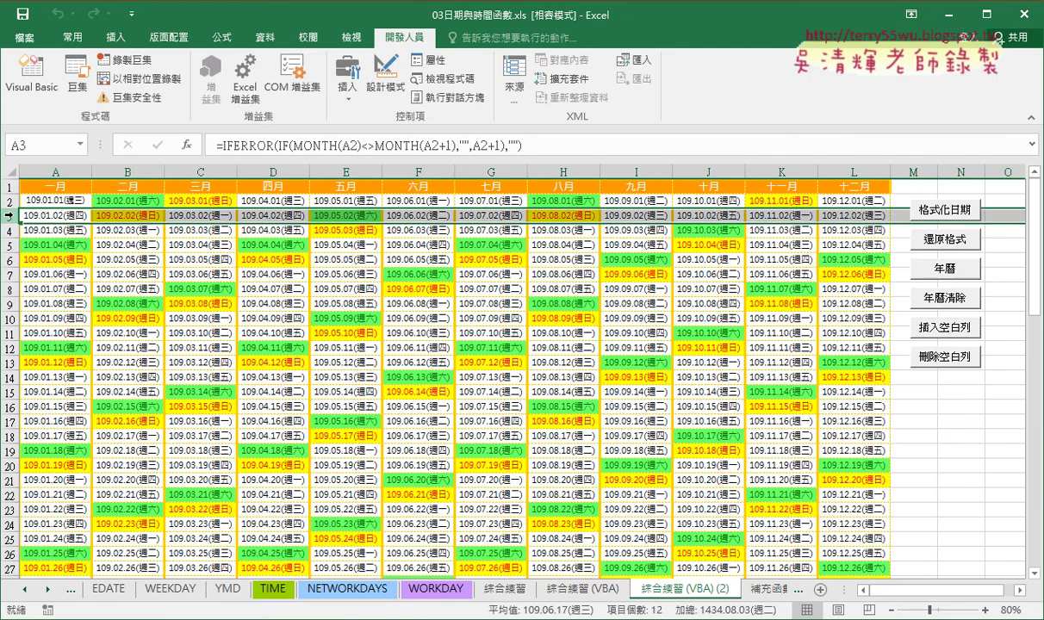
{"action": "right_click", "coordinate": [48, 218]}
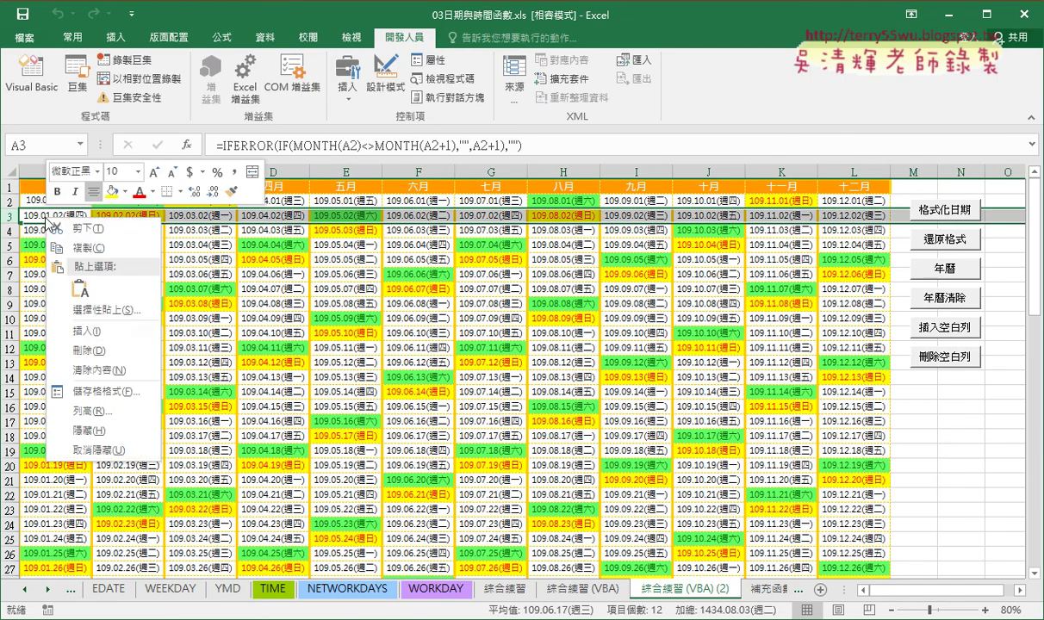
{"action": "left_click", "coordinate": [100, 333]}
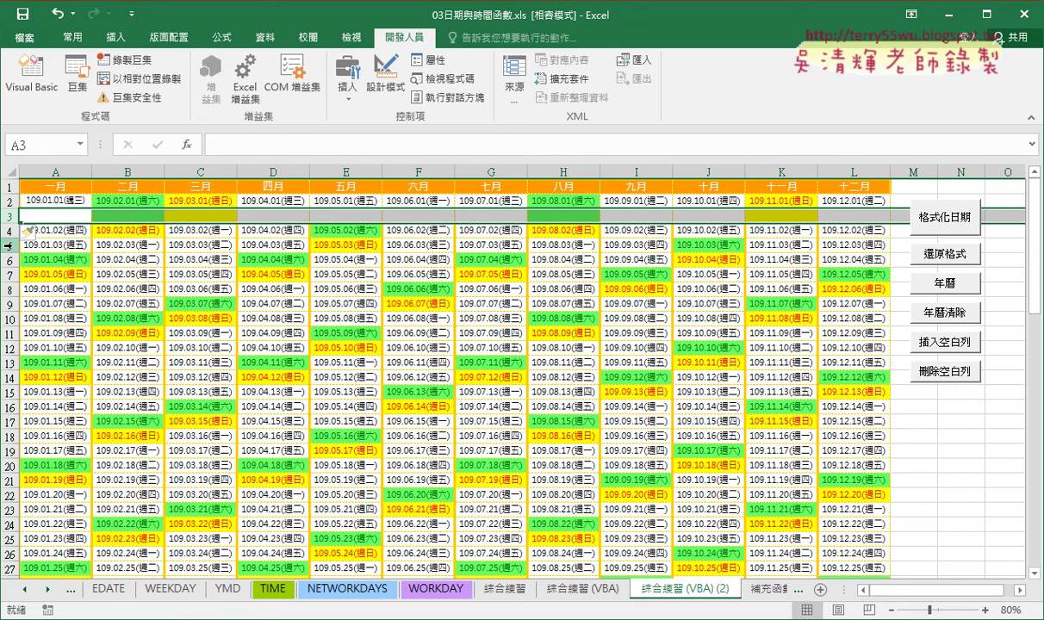
{"action": "key", "text": "ctrl+z"}
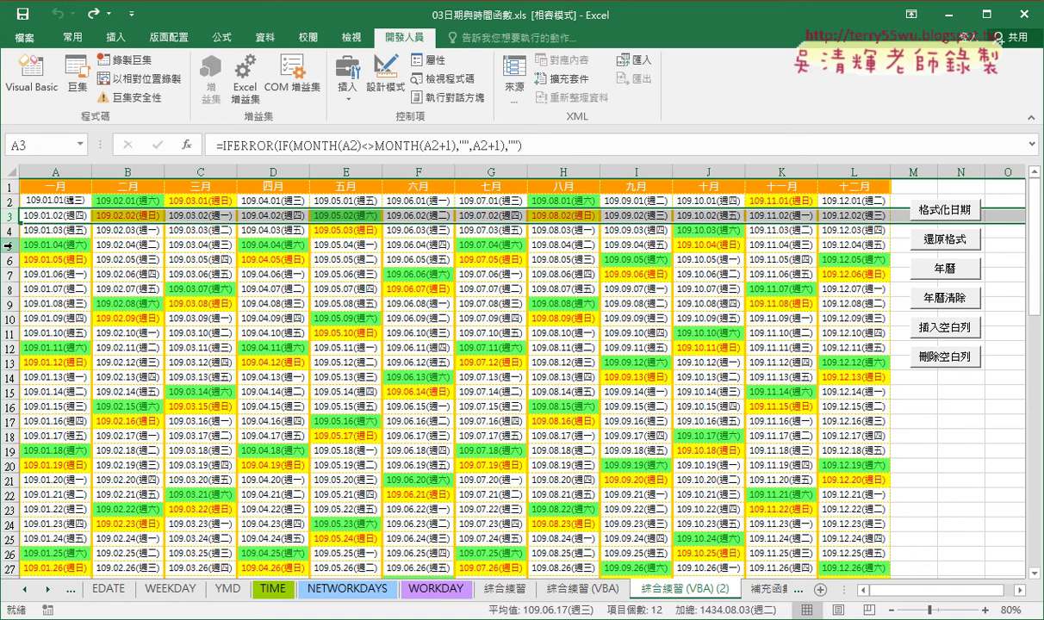
{"action": "key", "text": "alt+Tab"}
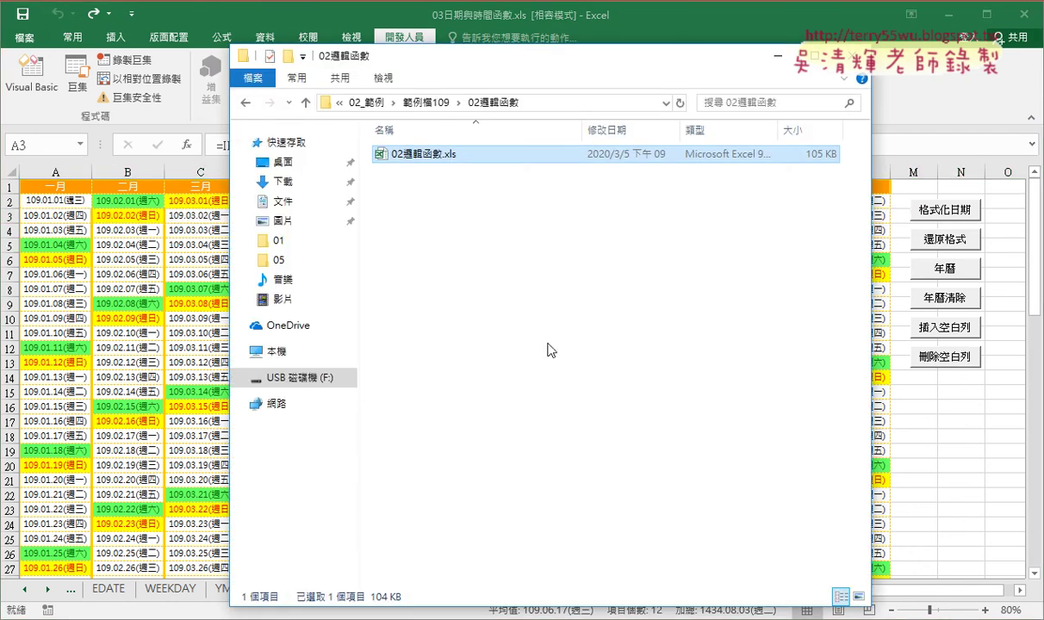
Go to 範例檔109 and open its 04數學函數 folder of eight Excel files.
{"action": "left_click", "coordinate": [423, 103]}
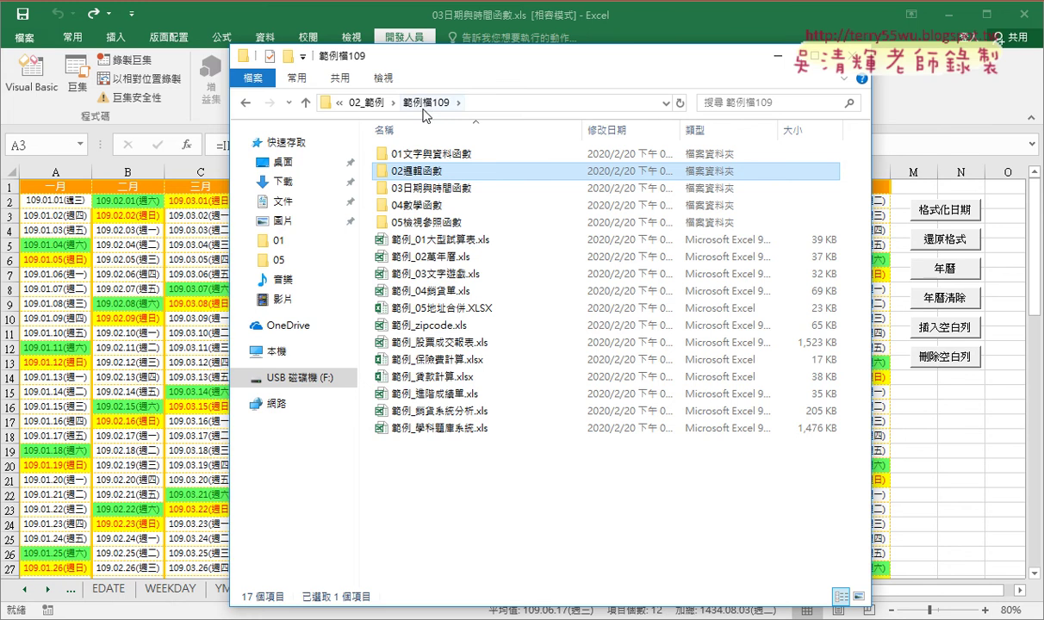
{"action": "double_click", "coordinate": [437, 209]}
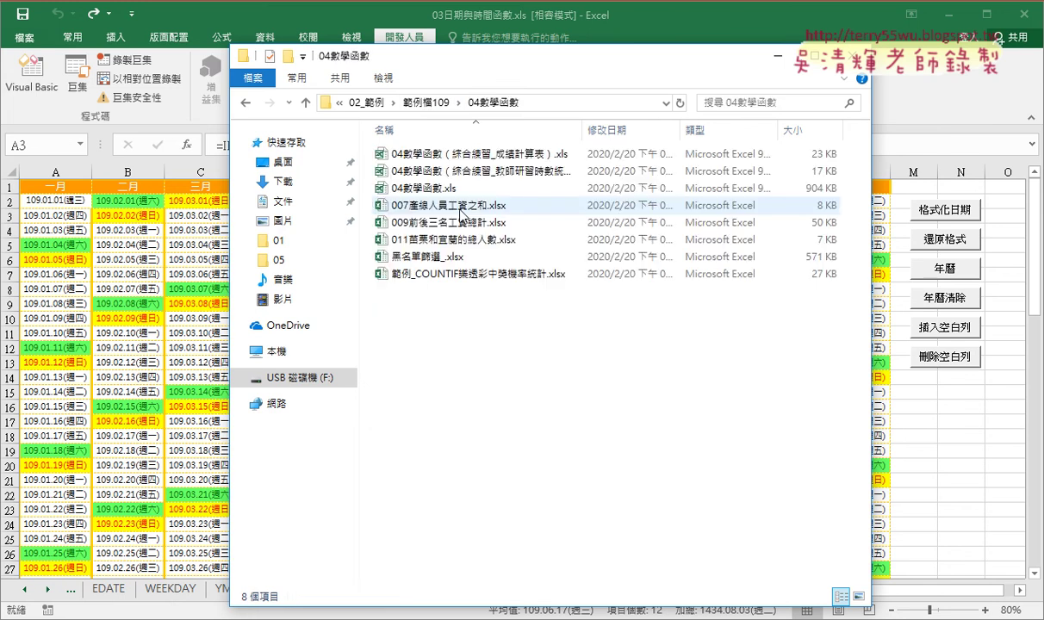